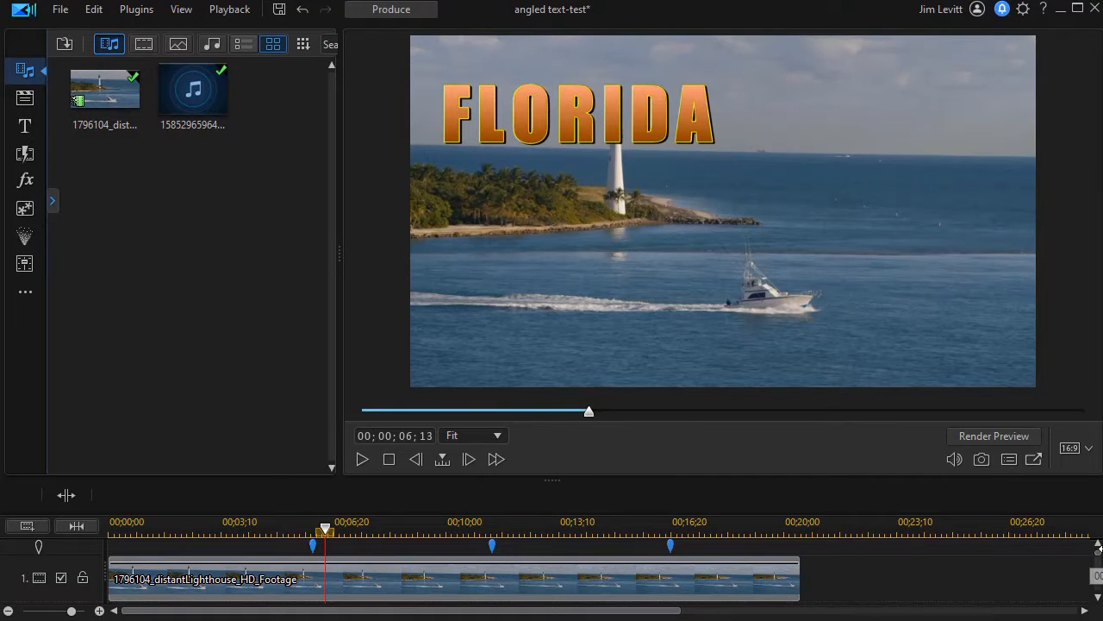
Raise the preview/timeline splitter and scroll down to reveal the FLORIDA title and music tracks.
{"action": "left_click_drag", "start_coordinate": [553, 485], "coordinate": [537, 335]}
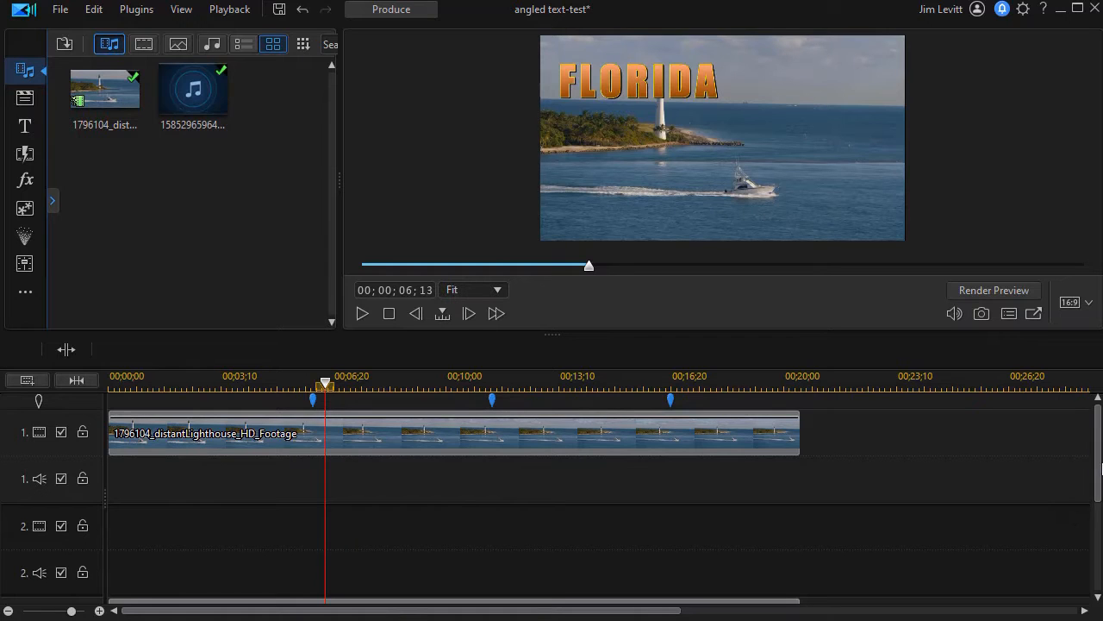
{"action": "left_click_drag", "start_coordinate": [1098, 466], "coordinate": [1096, 548]}
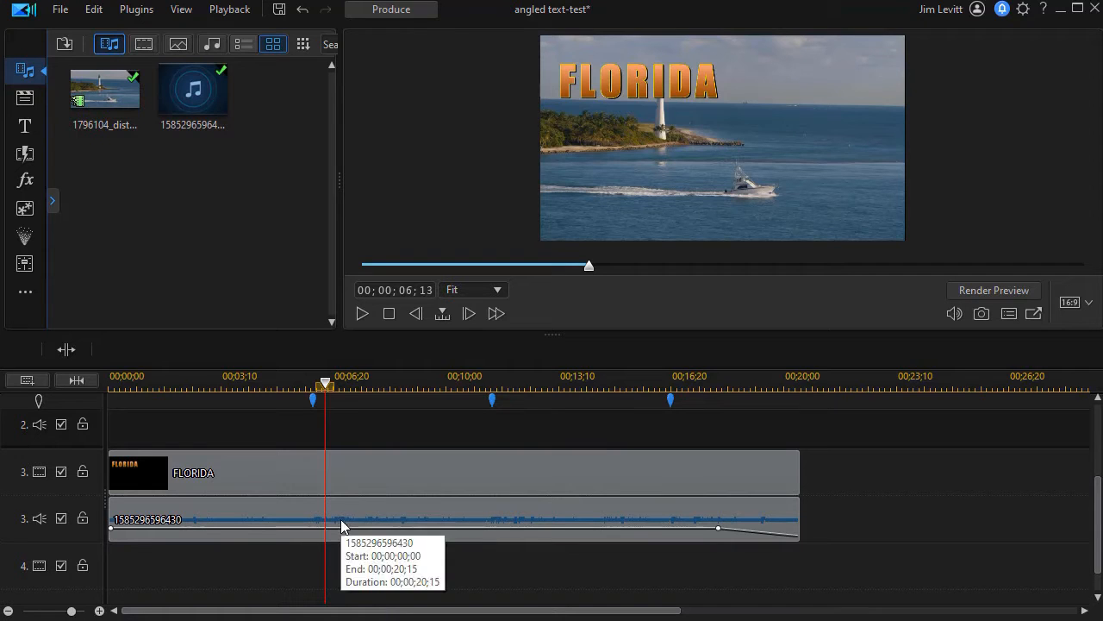
Select the FLORIDA clip, move the playhead to about 19;12, and select the FLVACATION.COM and Book Now! text.
{"action": "left_click", "coordinate": [387, 473]}
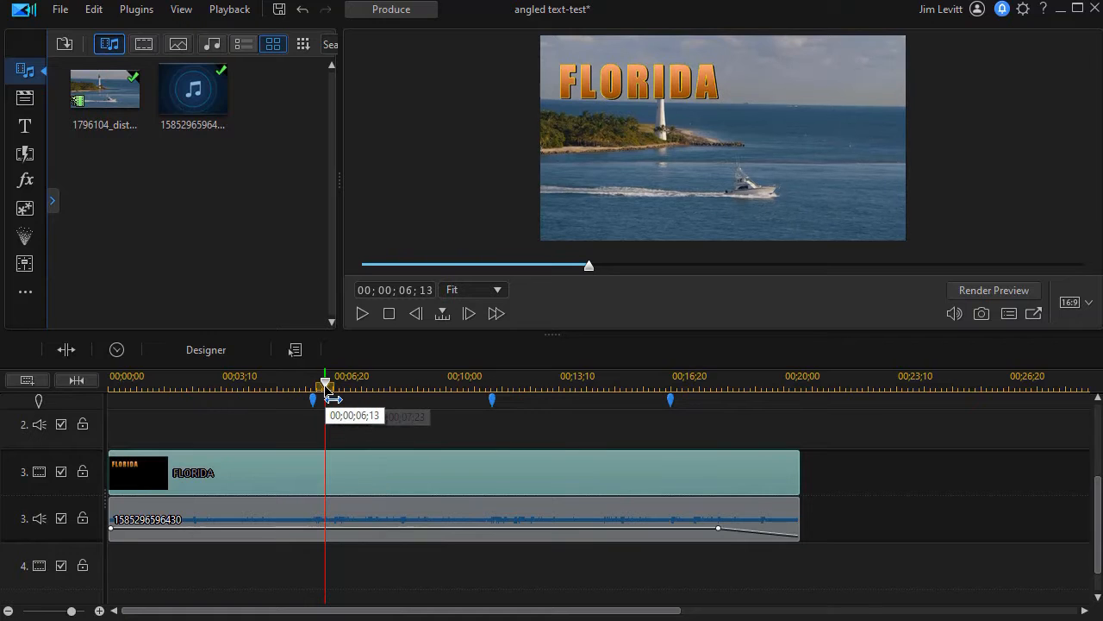
{"action": "left_click_drag", "start_coordinate": [325, 385], "coordinate": [759, 410]}
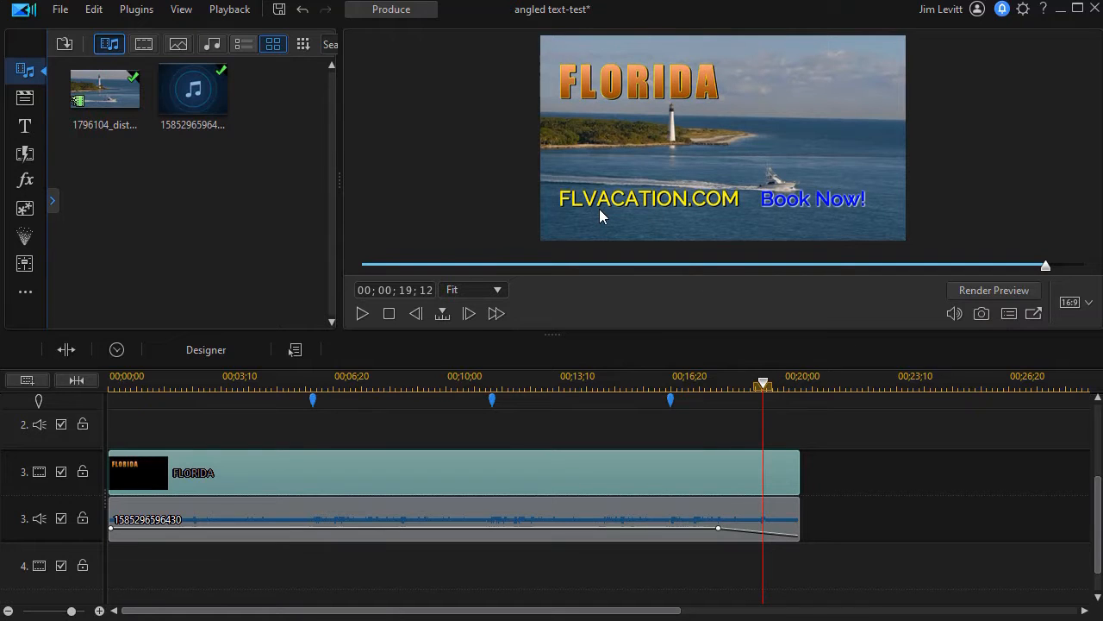
{"action": "left_click", "coordinate": [600, 209]}
{"action": "left_click", "coordinate": [786, 204]}
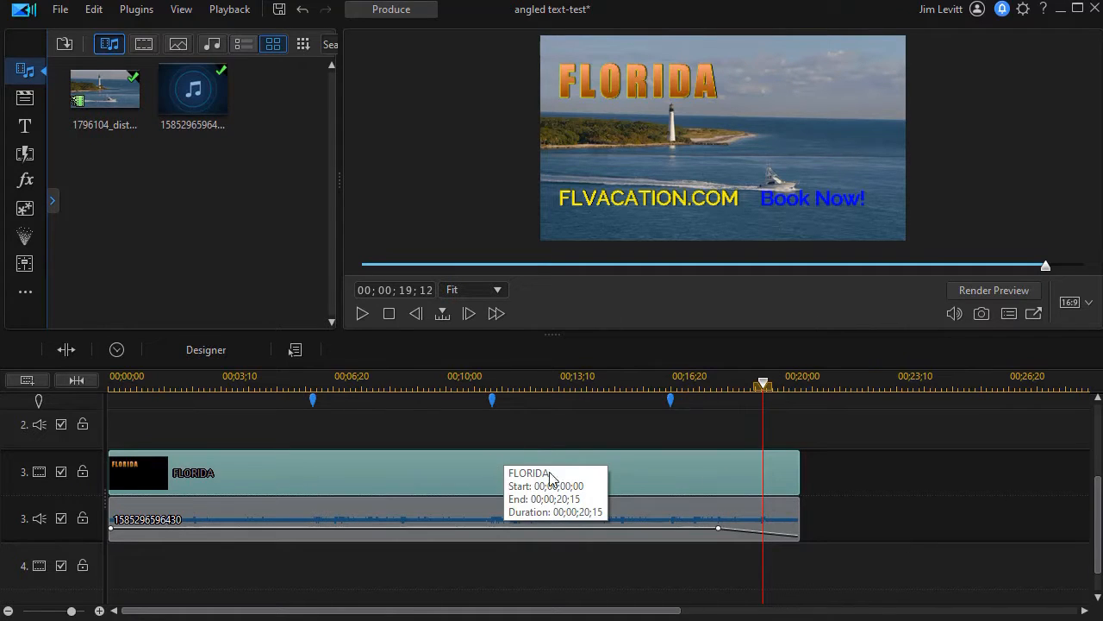
{"action": "left_click_drag", "start_coordinate": [1097, 500], "coordinate": [1096, 441]}
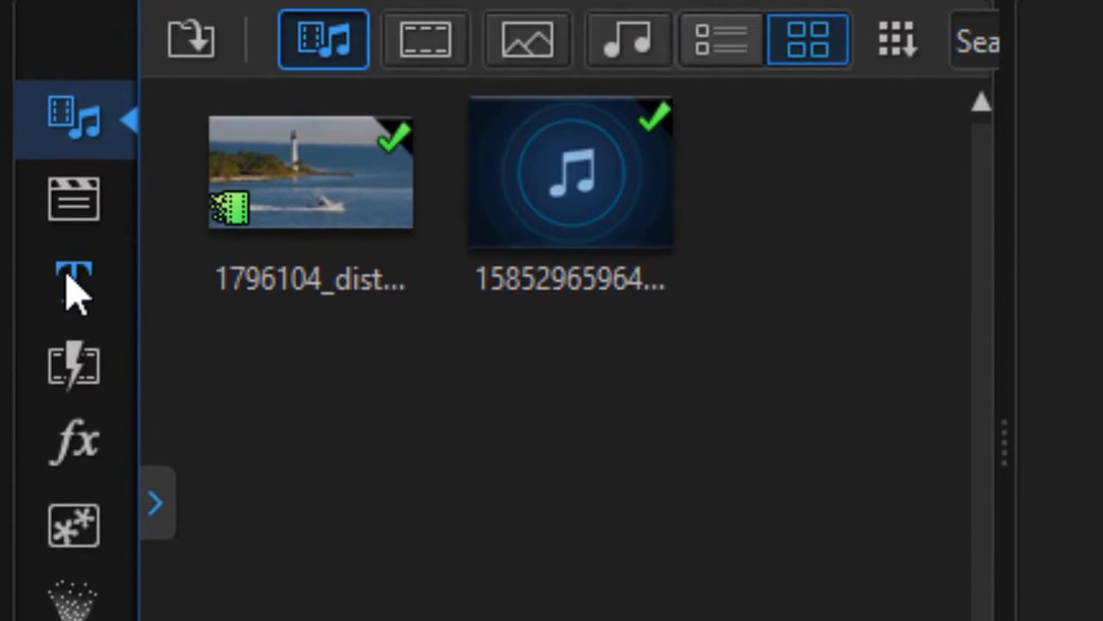
Place the Default 3D title template on track 2 and stretch it to the lighthouse footage's end.
{"action": "left_click", "coordinate": [75, 282]}
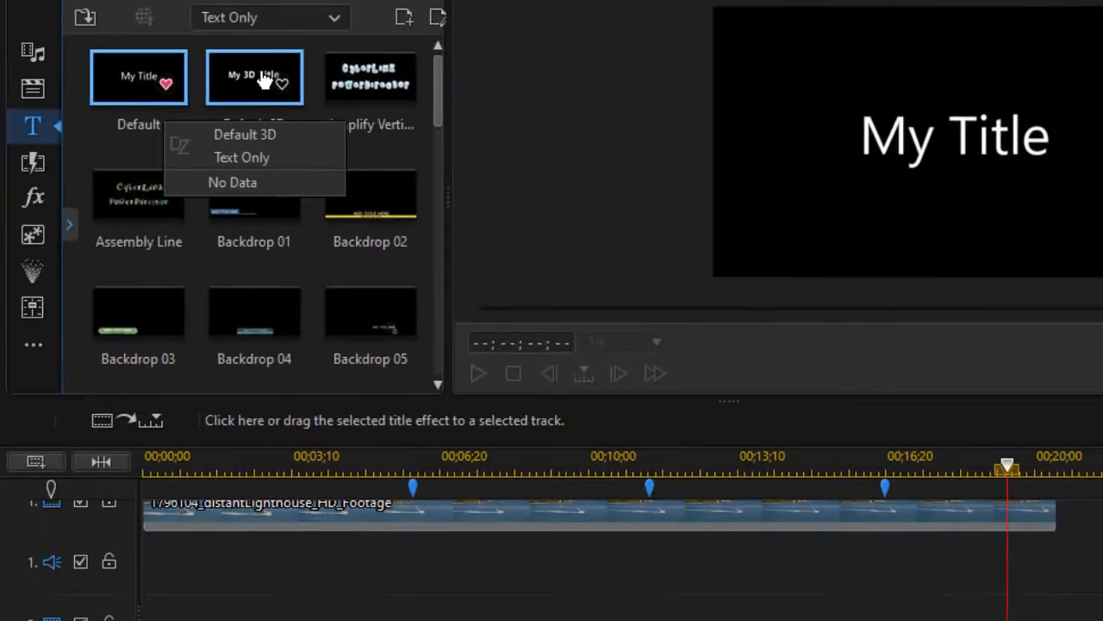
{"action": "left_click_drag", "start_coordinate": [515, 167], "coordinate": [207, 587]}
{"action": "left_click_drag", "start_coordinate": [362, 591], "coordinate": [979, 595]}
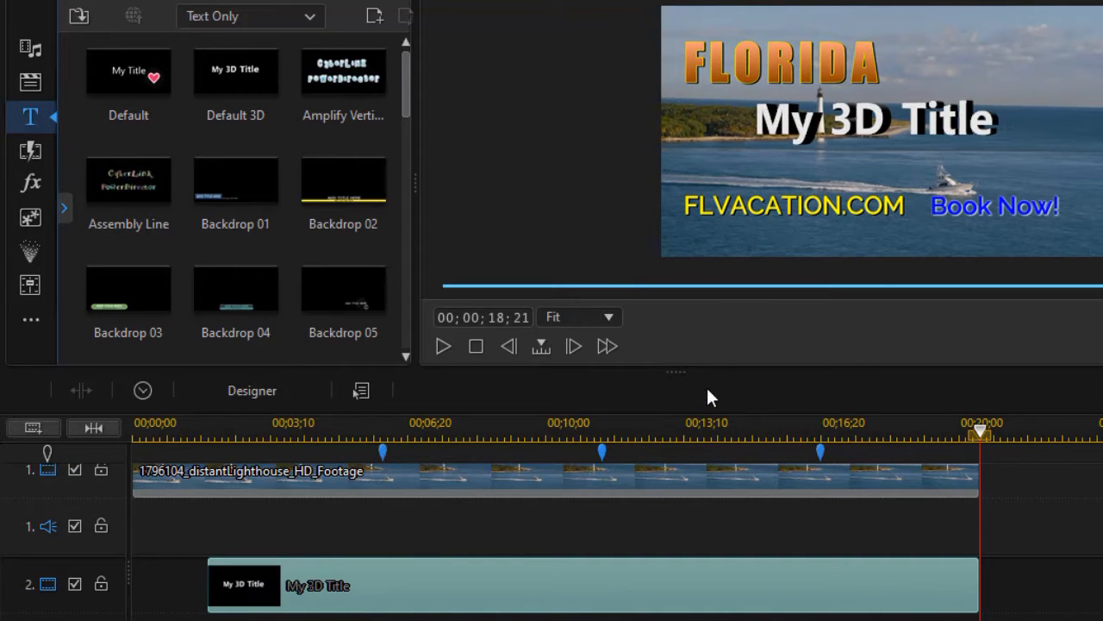
Lower the splitter to enlarge the preview and scroll the tracks to the My 3D Title clip.
{"action": "left_click_drag", "start_coordinate": [679, 373], "coordinate": [678, 572]}
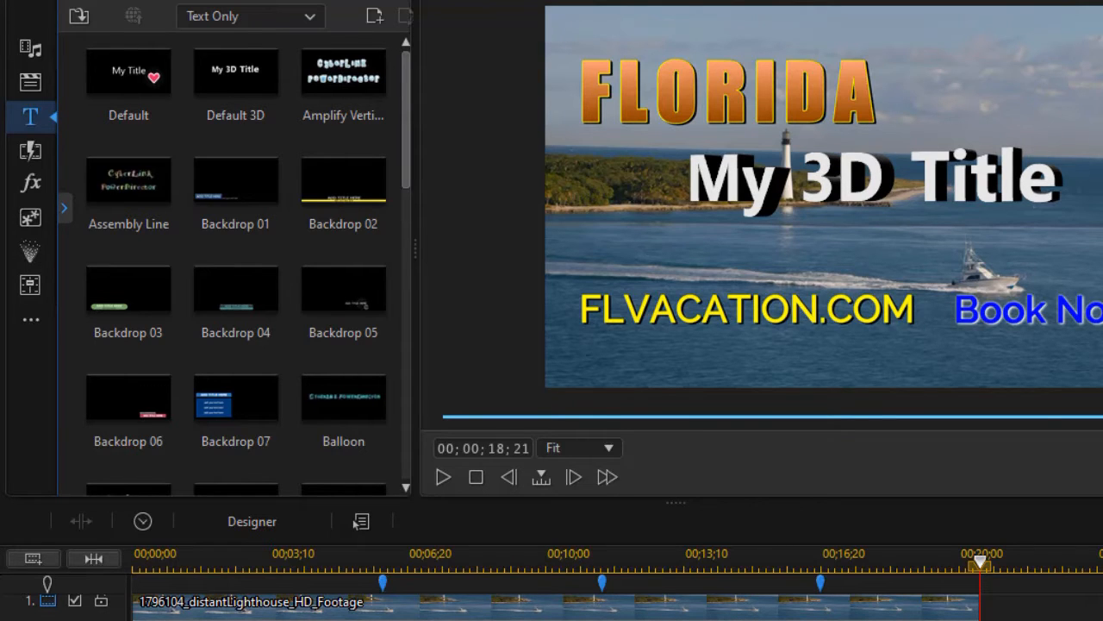
{"action": "scroll", "coordinate": [556, 606], "scroll_direction": "down", "scroll_amount": 2}
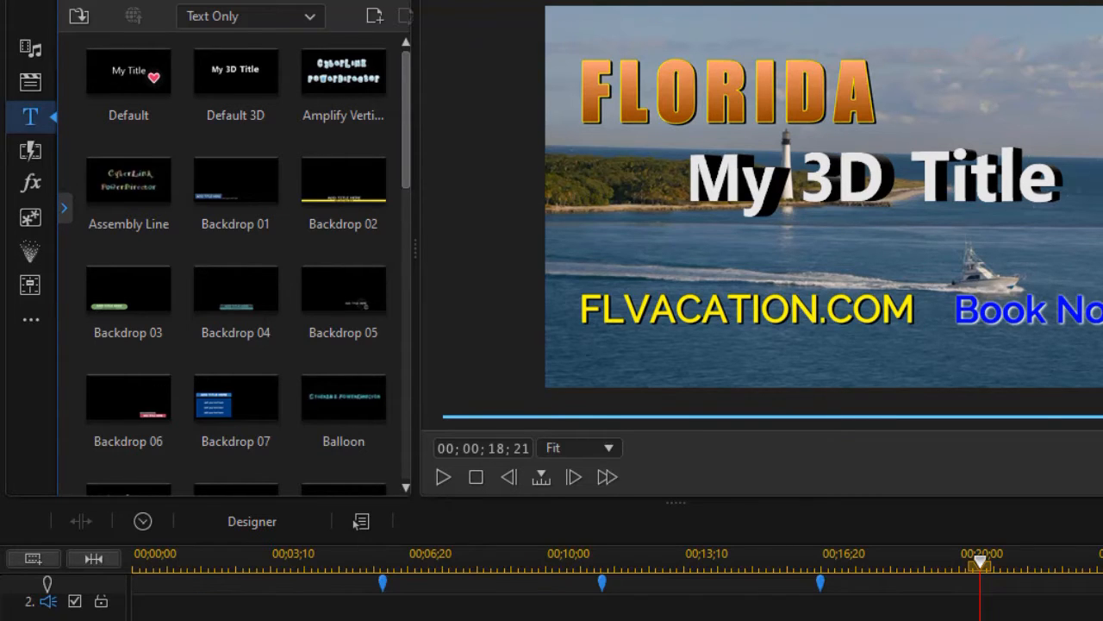
{"action": "scroll", "coordinate": [356, 524], "scroll_direction": "up", "scroll_amount": 2}
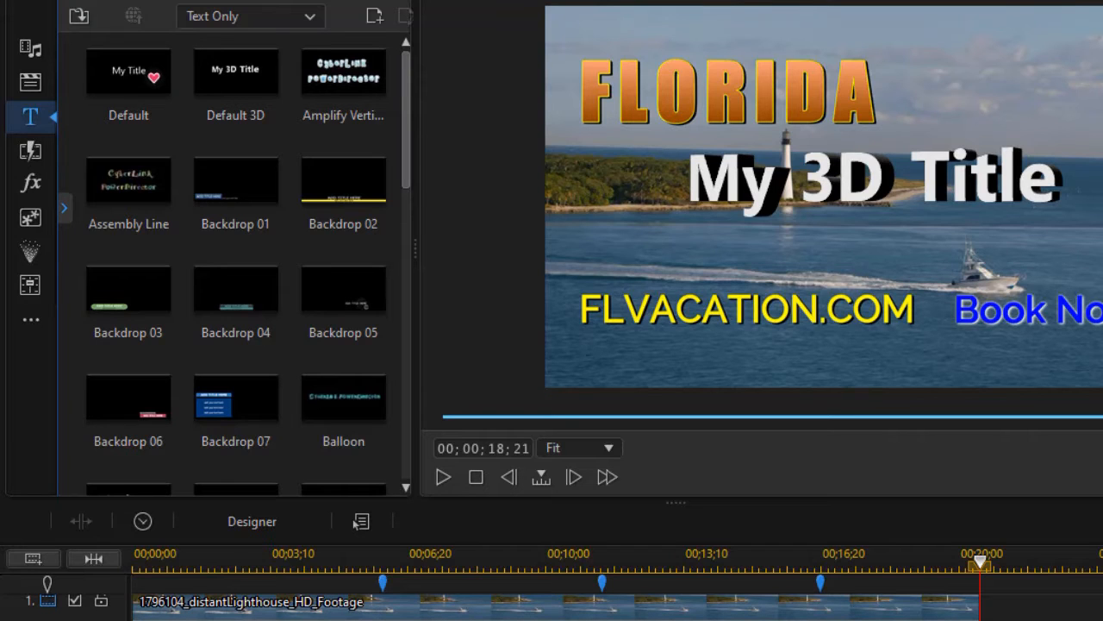
{"action": "scroll", "coordinate": [356, 524], "scroll_direction": "down", "scroll_amount": 2}
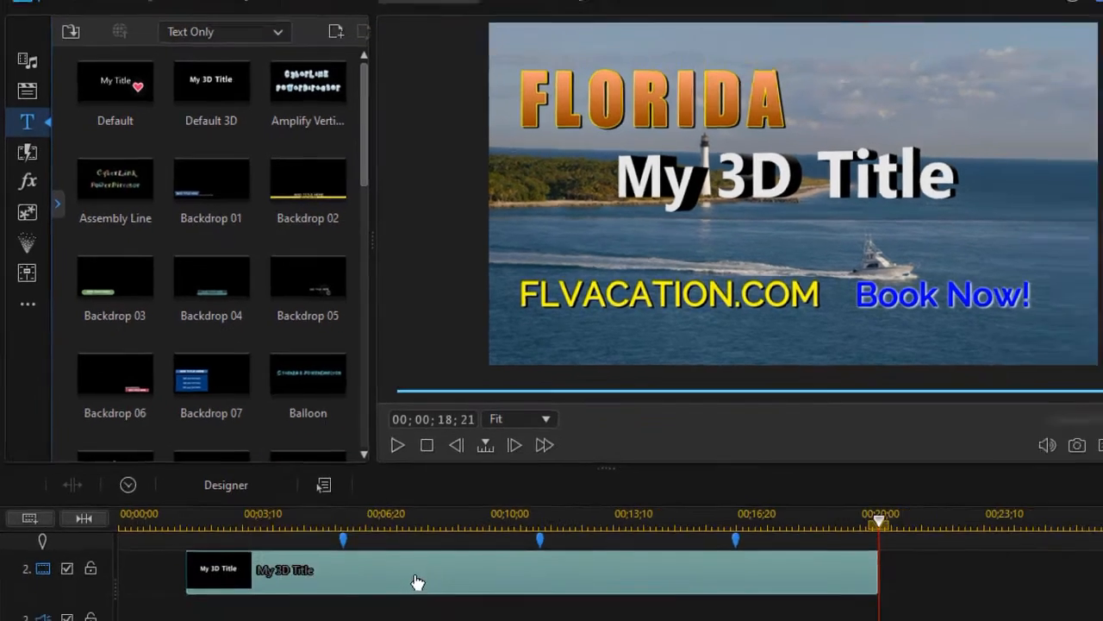
Open My 3D Title in the Title Designer, browse the Character Presets, then collapse them.
{"action": "double_click", "coordinate": [464, 617]}
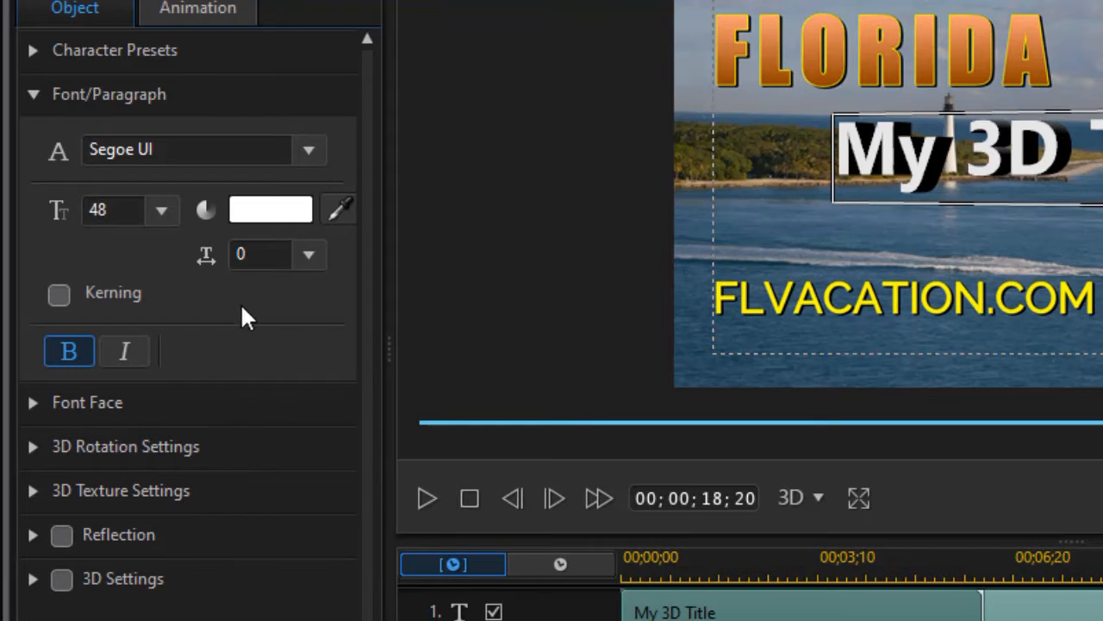
{"action": "left_click", "coordinate": [31, 50]}
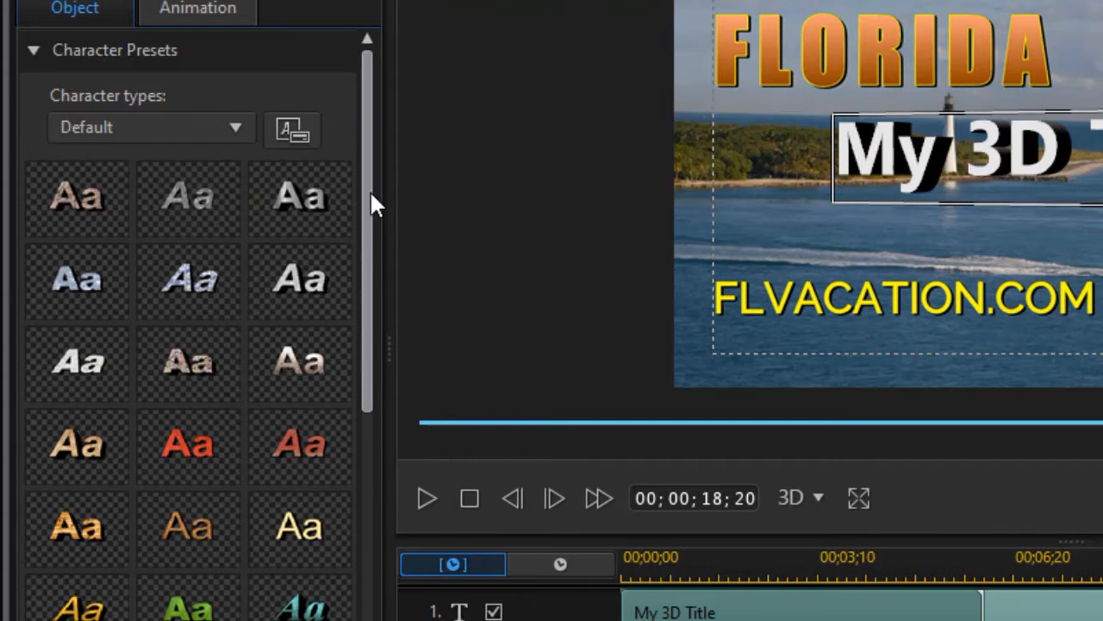
{"action": "scroll", "coordinate": [356, 268], "scroll_direction": "down", "scroll_amount": 2}
{"action": "scroll", "coordinate": [354, 267], "scroll_direction": "down", "scroll_amount": 10}
{"action": "scroll", "coordinate": [345, 428], "scroll_direction": "up", "scroll_amount": 8}
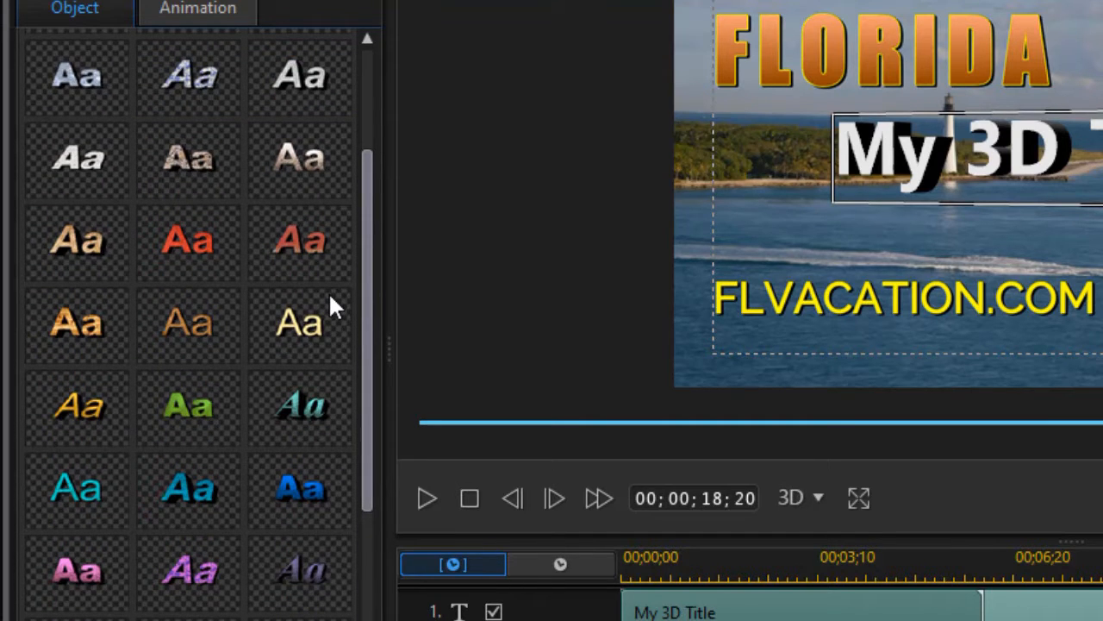
{"action": "scroll", "coordinate": [352, 241], "scroll_direction": "up", "scroll_amount": 3}
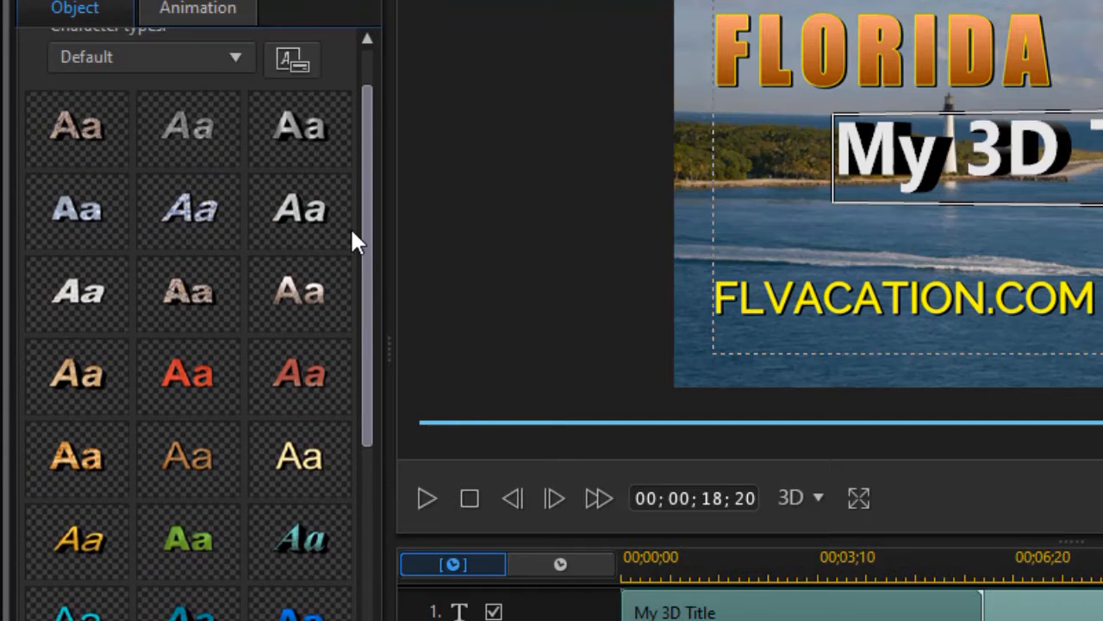
{"action": "scroll", "coordinate": [359, 268], "scroll_direction": "down", "scroll_amount": 2}
{"action": "left_click_drag", "start_coordinate": [358, 281], "coordinate": [374, 164]}
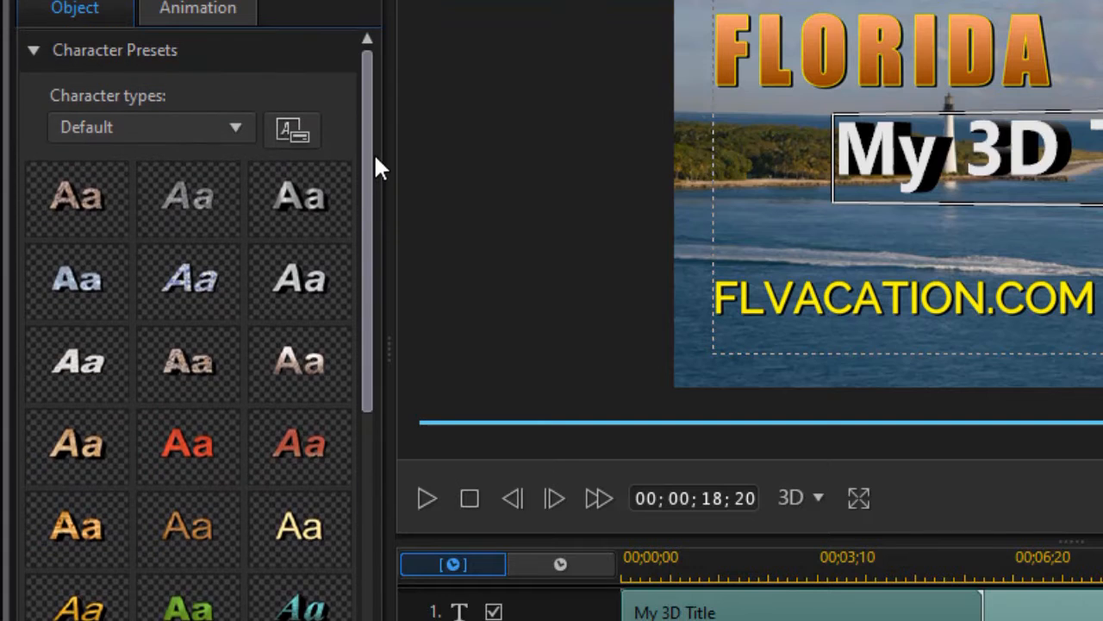
{"action": "left_click", "coordinate": [34, 49]}
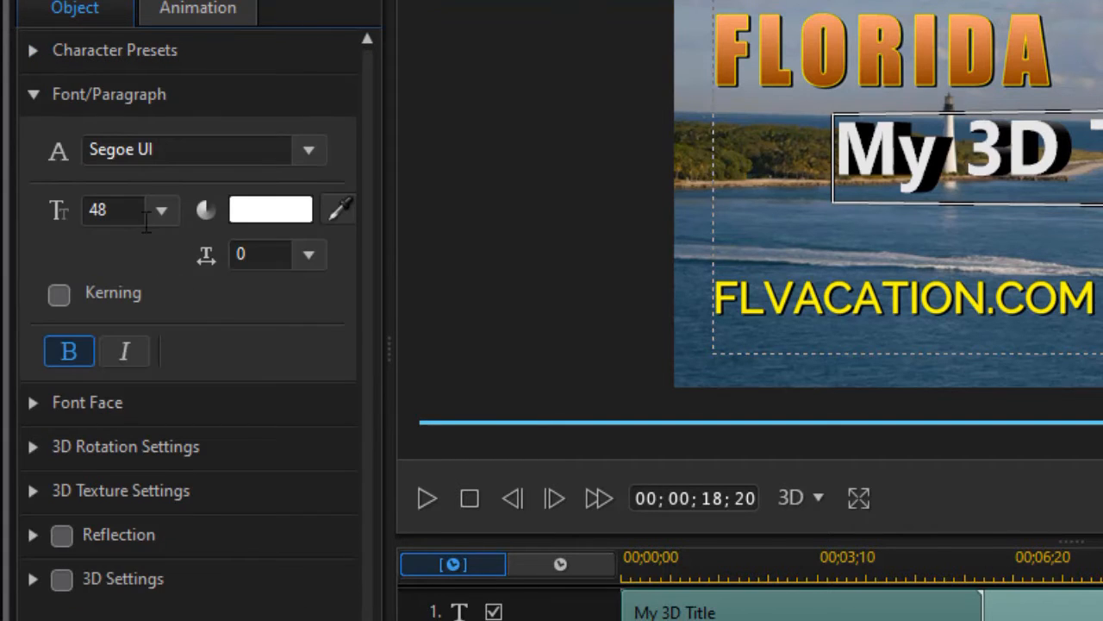
Set the Font Face extrusion of My 3D Title to 1, leaving the text nearly flat.
{"action": "left_click", "coordinate": [32, 401]}
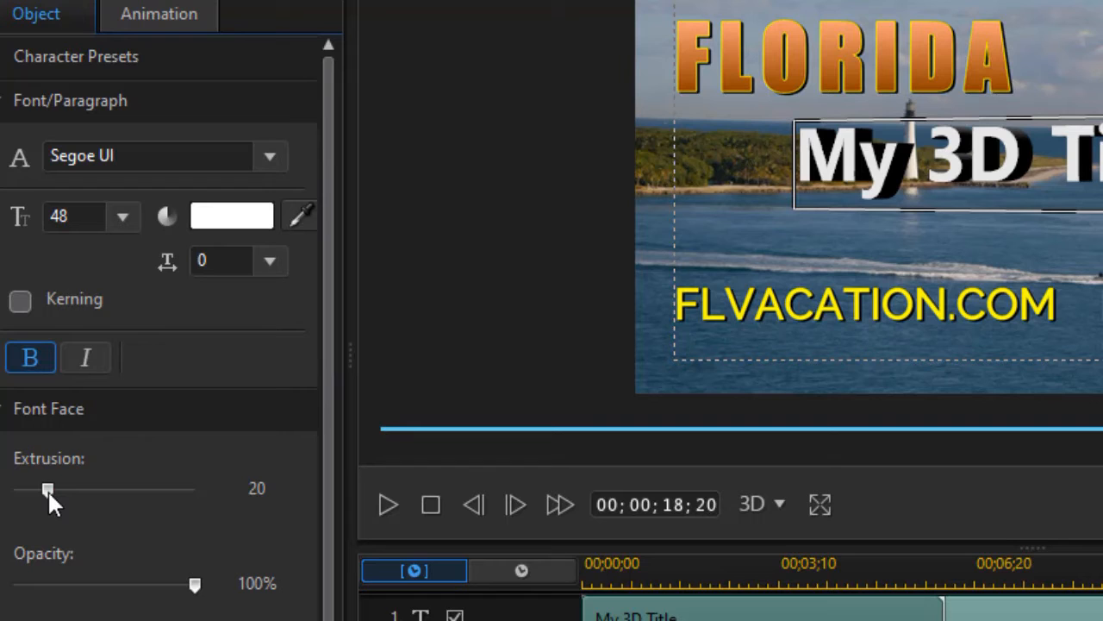
{"action": "mouse_move", "coordinate": [47, 490]}
{"action": "left_mouse_down"}
{"action": "mouse_move", "coordinate": [215, 495]}
{"action": "mouse_move", "coordinate": [6, 500]}
{"action": "left_mouse_up"}
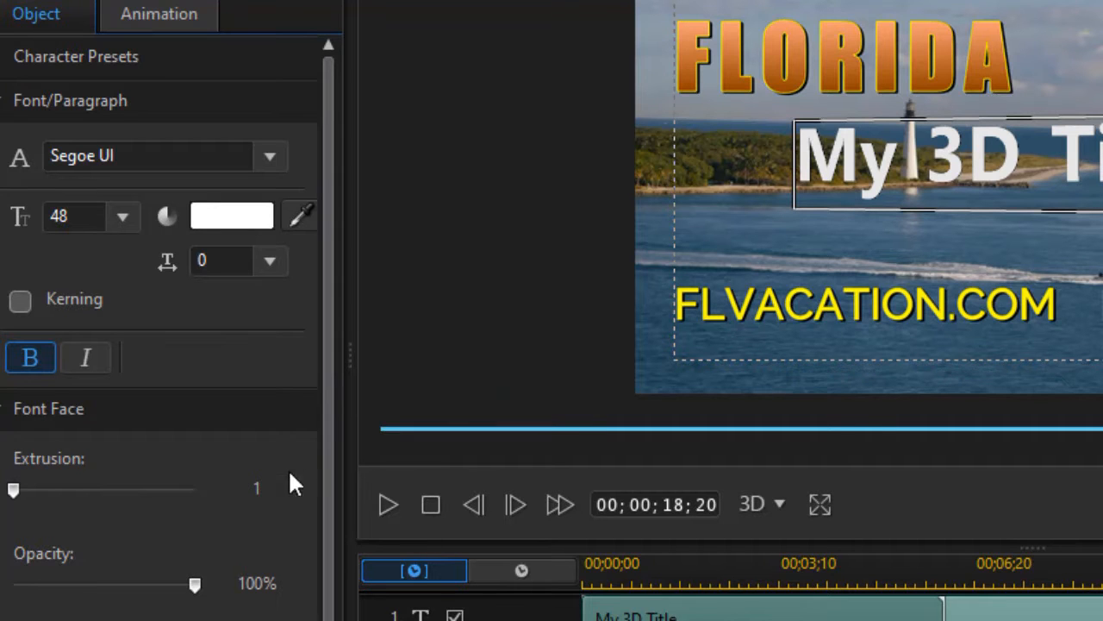
{"action": "left_click_drag", "start_coordinate": [329, 436], "coordinate": [328, 505]}
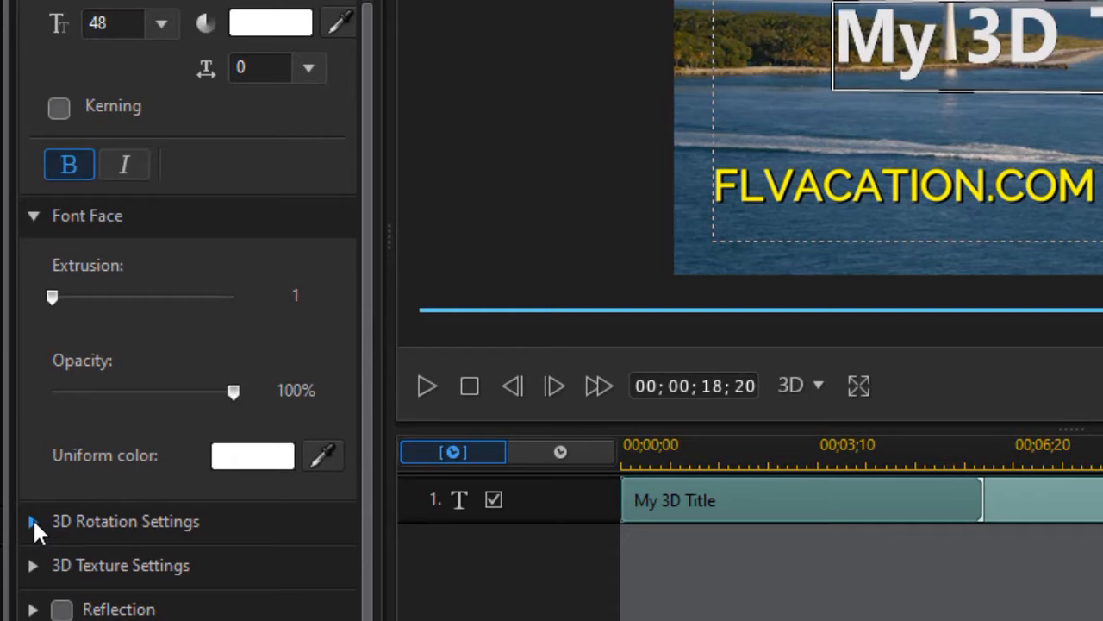
Show the 3D Rotation Settings and nudge the X, Y and Z rotation sliders.
{"action": "left_click", "coordinate": [31, 521]}
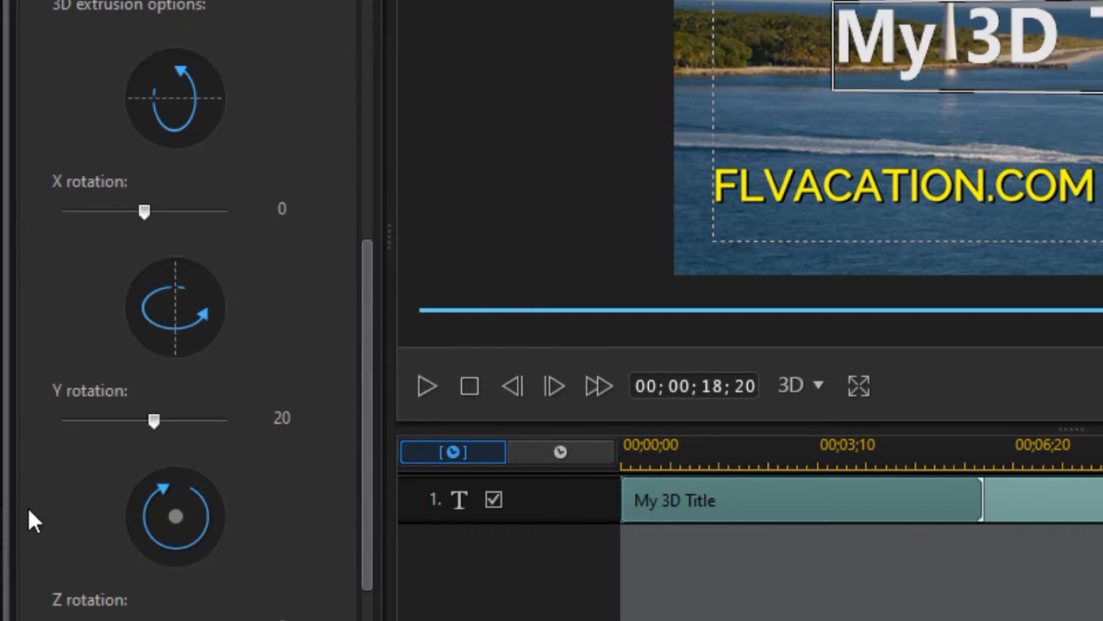
{"action": "mouse_move", "coordinate": [365, 349]}
{"action": "left_mouse_down"}
{"action": "mouse_move", "coordinate": [368, 403]}
{"action": "mouse_move", "coordinate": [359, 362]}
{"action": "left_mouse_up"}
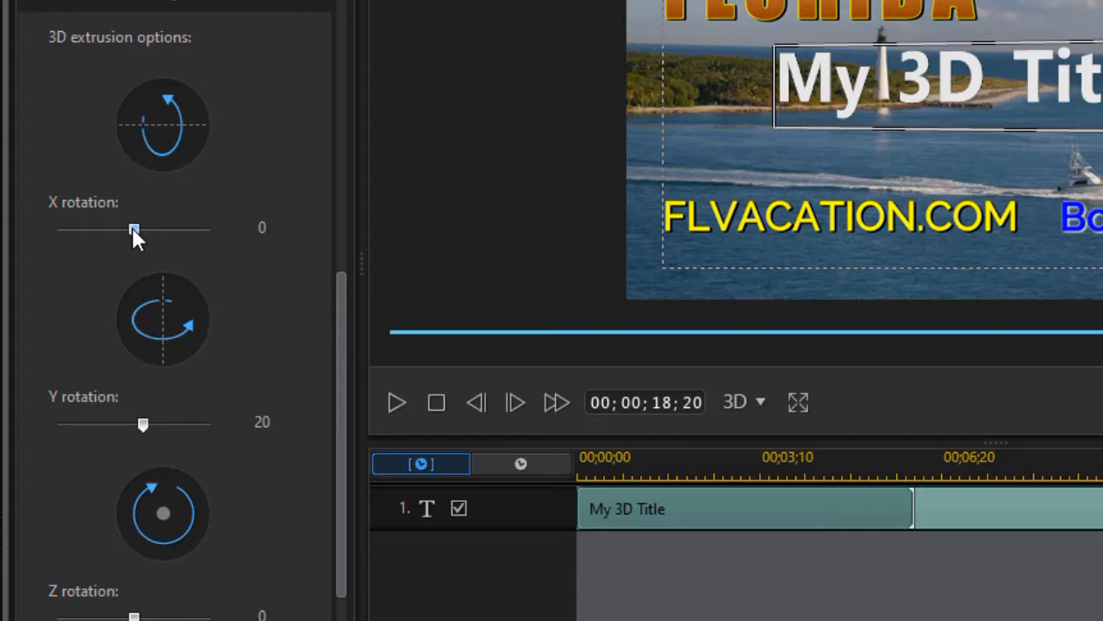
{"action": "mouse_move", "coordinate": [133, 237]}
{"action": "left_mouse_down"}
{"action": "mouse_move", "coordinate": [152, 237]}
{"action": "mouse_move", "coordinate": [104, 237]}
{"action": "mouse_move", "coordinate": [133, 239]}
{"action": "left_mouse_up"}
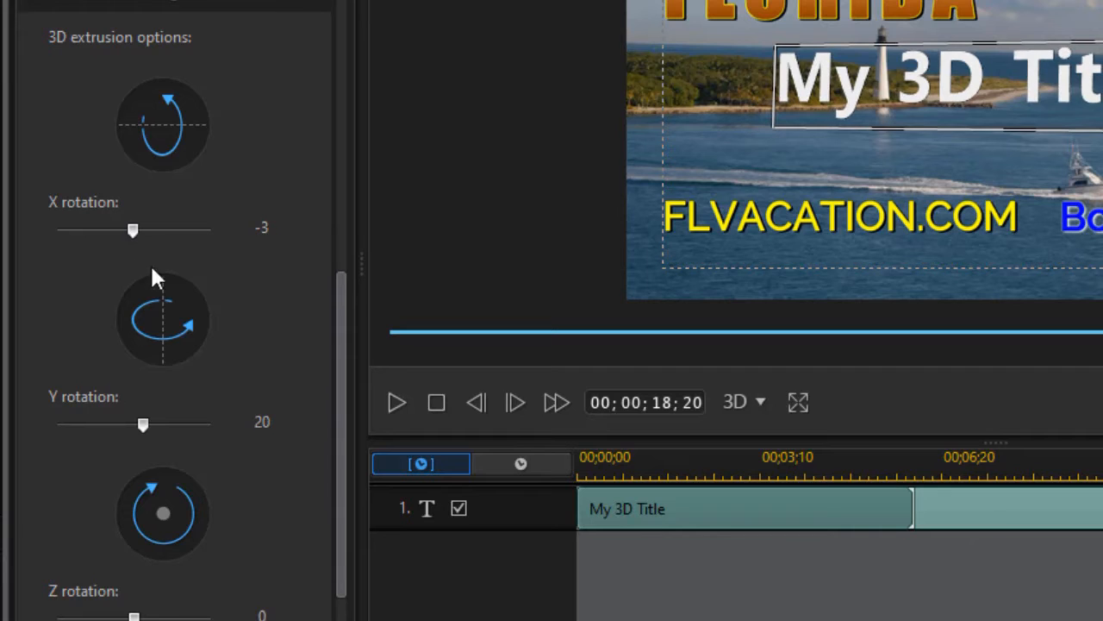
{"action": "mouse_move", "coordinate": [143, 428]}
{"action": "left_mouse_down"}
{"action": "mouse_move", "coordinate": [126, 428]}
{"action": "mouse_move", "coordinate": [173, 430]}
{"action": "mouse_move", "coordinate": [145, 425]}
{"action": "left_mouse_up"}
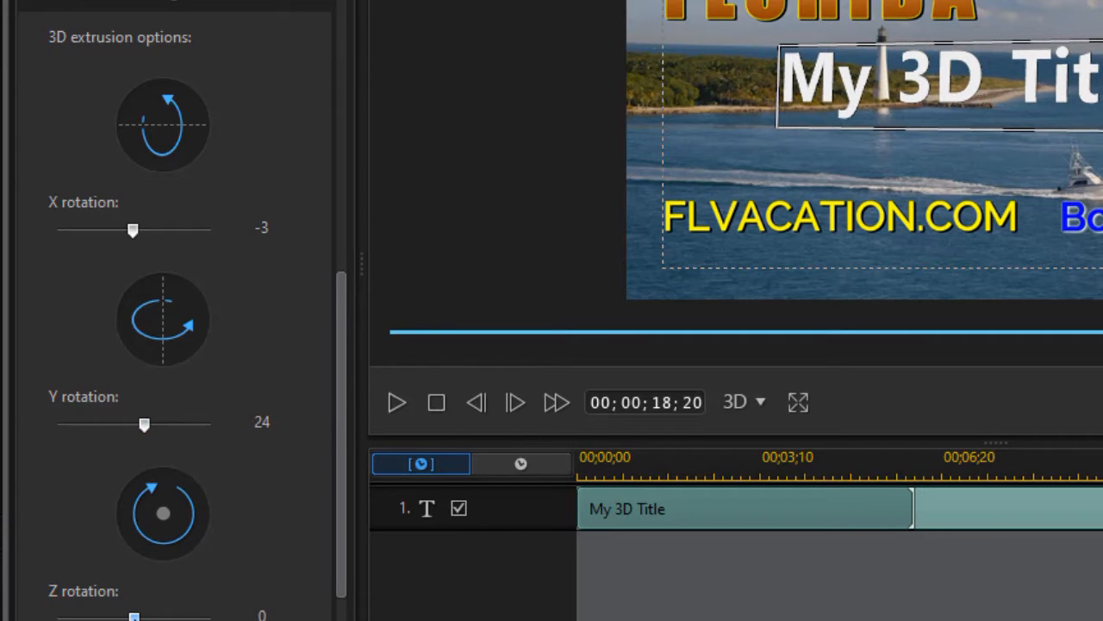
{"action": "mouse_move", "coordinate": [133, 618]}
{"action": "left_mouse_down"}
{"action": "mouse_move", "coordinate": [149, 616]}
{"action": "mouse_move", "coordinate": [114, 606]}
{"action": "mouse_move", "coordinate": [136, 606]}
{"action": "left_mouse_up"}
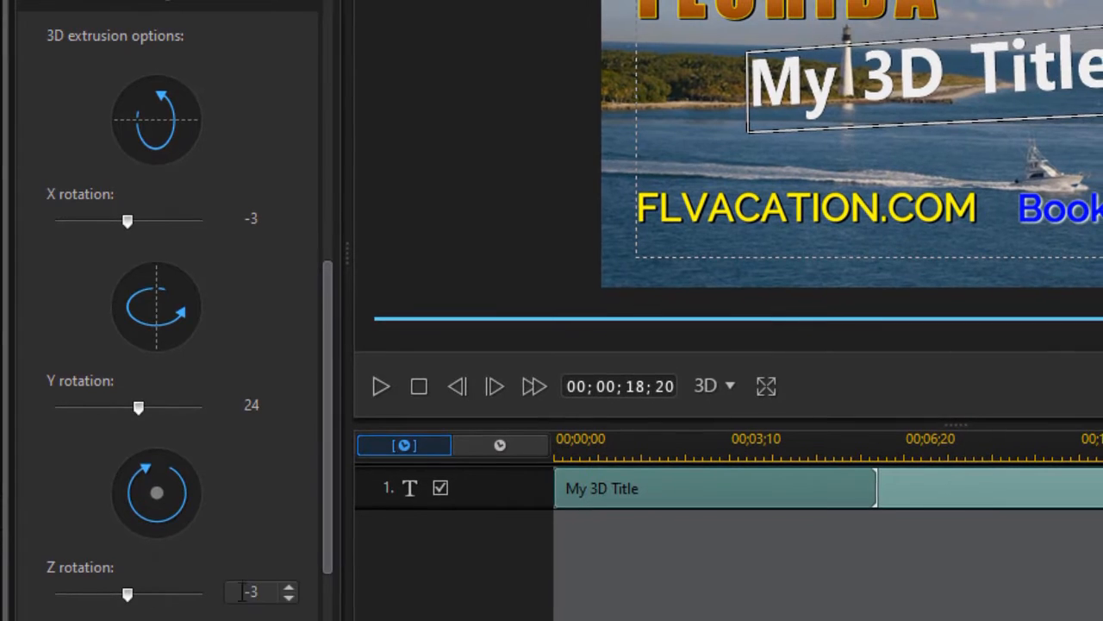
Enter exact rotation values: Z 0, Y 20 and X 0.
{"action": "left_click_drag", "start_coordinate": [238, 590], "coordinate": [274, 592]}
{"action": "type", "text": "0"}
{"action": "key", "text": "Return"}
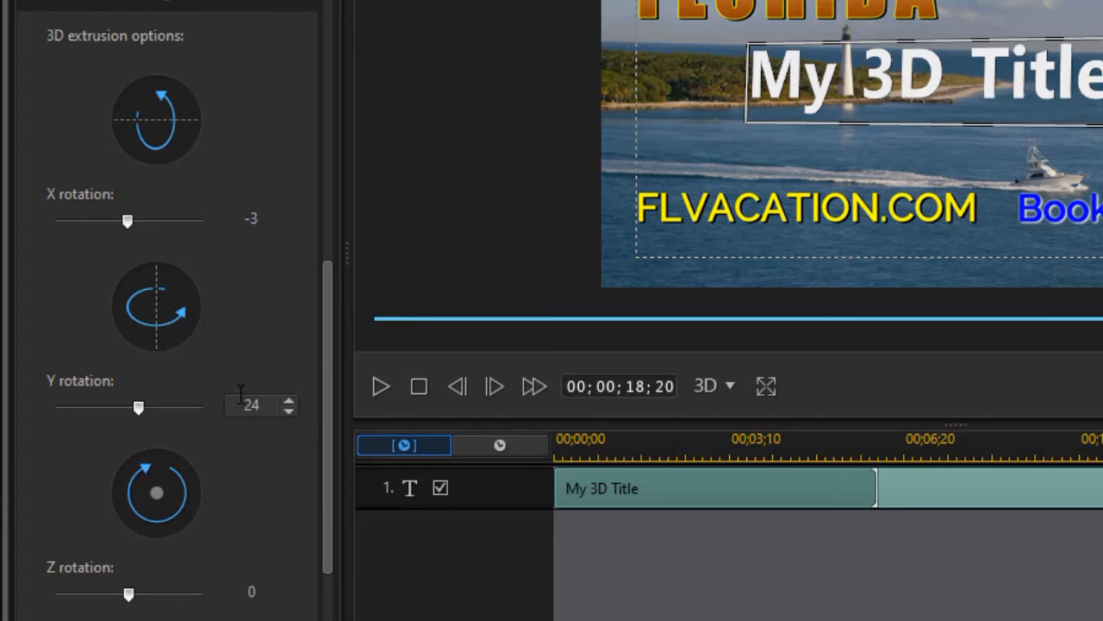
{"action": "left_click_drag", "start_coordinate": [240, 402], "coordinate": [281, 409]}
{"action": "left_click_drag", "start_coordinate": [241, 219], "coordinate": [283, 226]}
{"action": "type", "text": "0"}
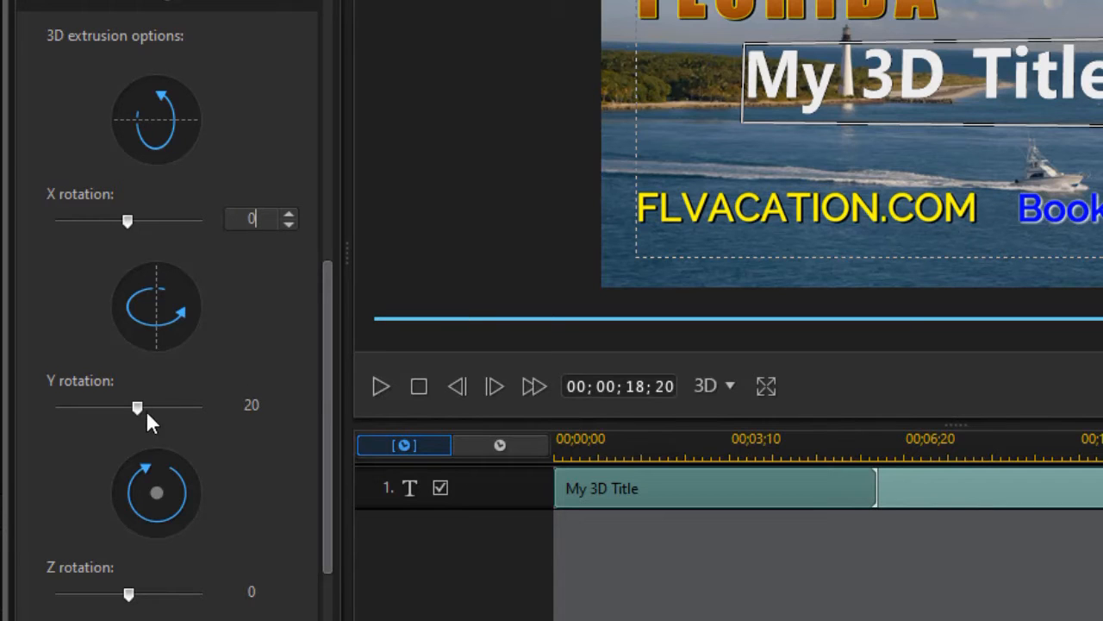
{"action": "left_click", "coordinate": [859, 86]}
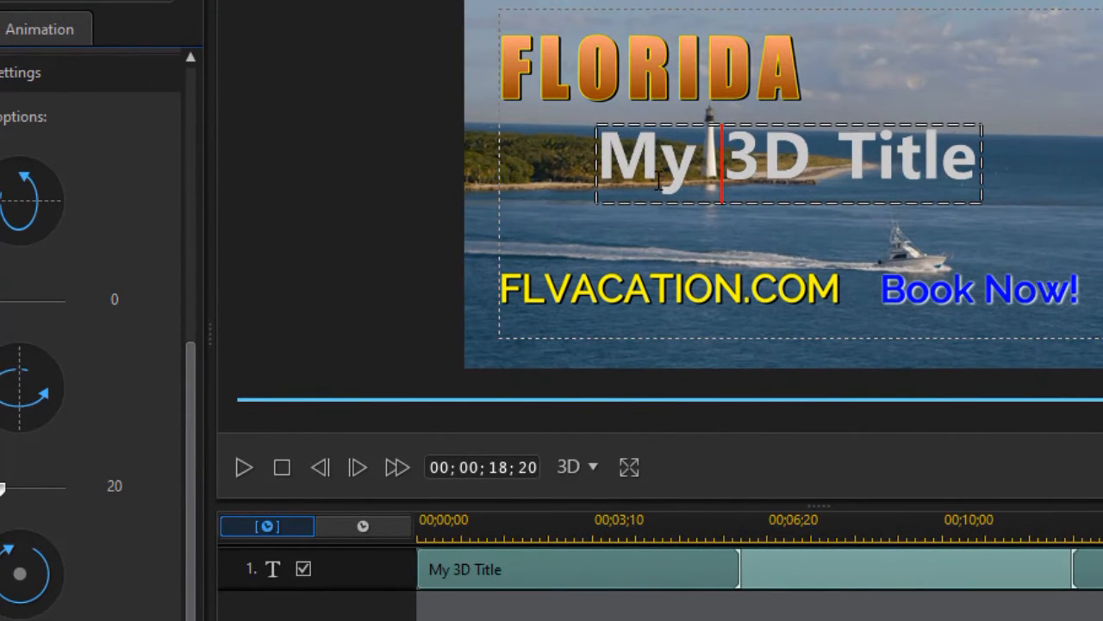
Replace the title text 'My 3D Title' with 'Vacation 2022'.
{"action": "key", "text": "ctrl+a"}
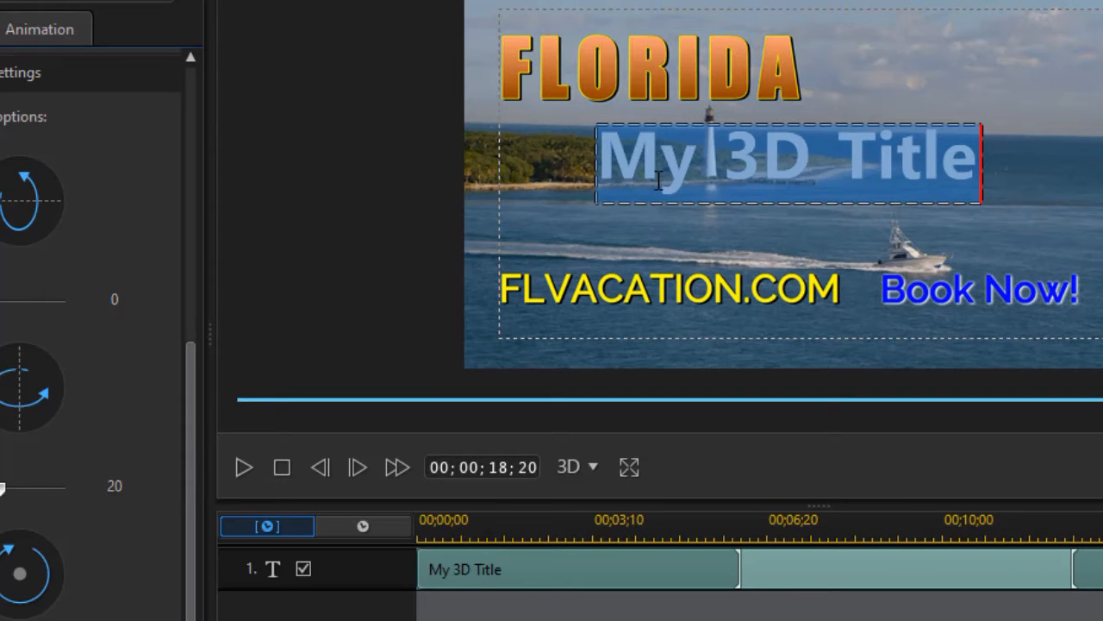
{"action": "type", "text": "Vacation 2022"}
{"action": "left_click", "coordinate": [362, 349]}
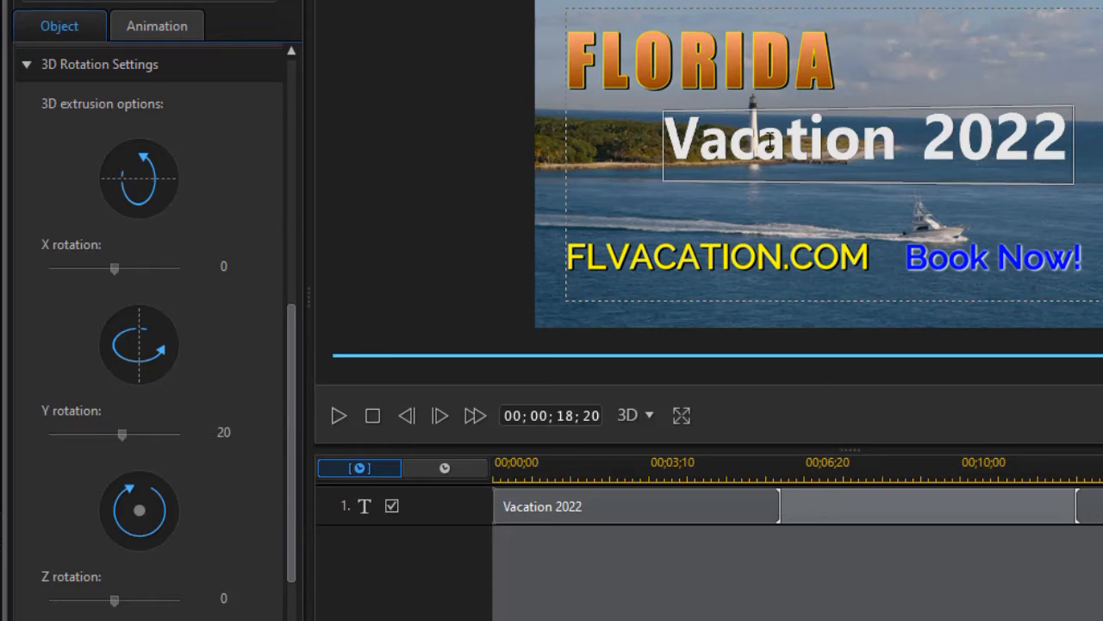
Turn the Vacation 2022 title to Y rotation 60 and drag it right and down in the frame.
{"action": "left_click", "coordinate": [728, 165]}
{"action": "mouse_move", "coordinate": [134, 426]}
{"action": "left_mouse_down"}
{"action": "mouse_move", "coordinate": [122, 440]}
{"action": "mouse_move", "coordinate": [131, 436]}
{"action": "left_mouse_up"}
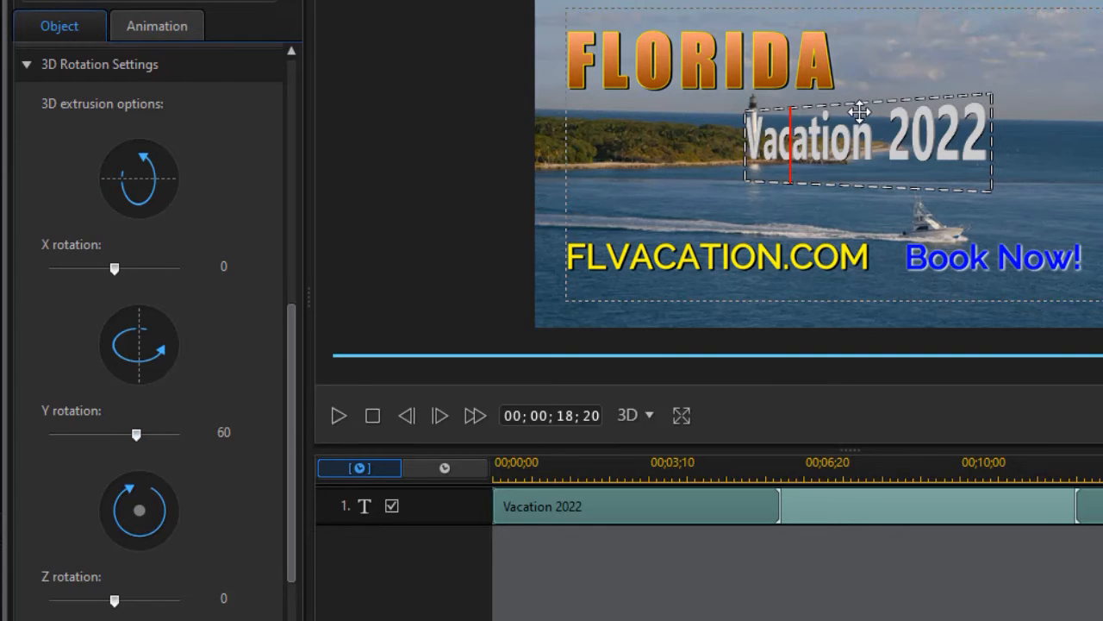
{"action": "left_click_drag", "start_coordinate": [862, 98], "coordinate": [912, 109]}
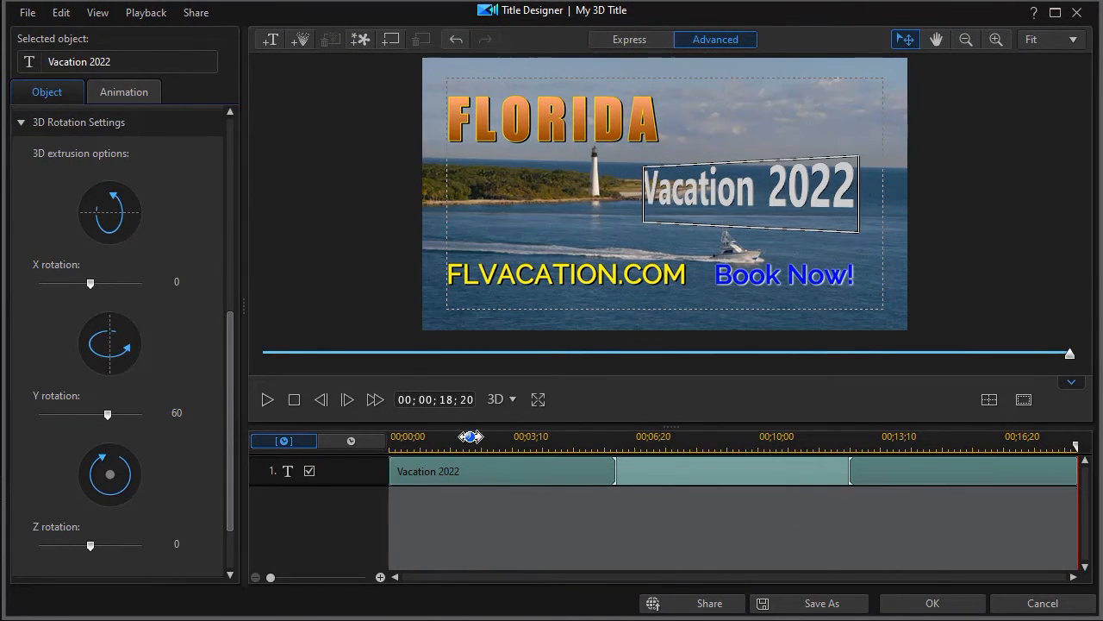
Apply the 3D Zoom in-animation to Vacation 2022, ending it at 00;00;06;06 on the clip.
{"action": "left_click", "coordinate": [126, 93]}
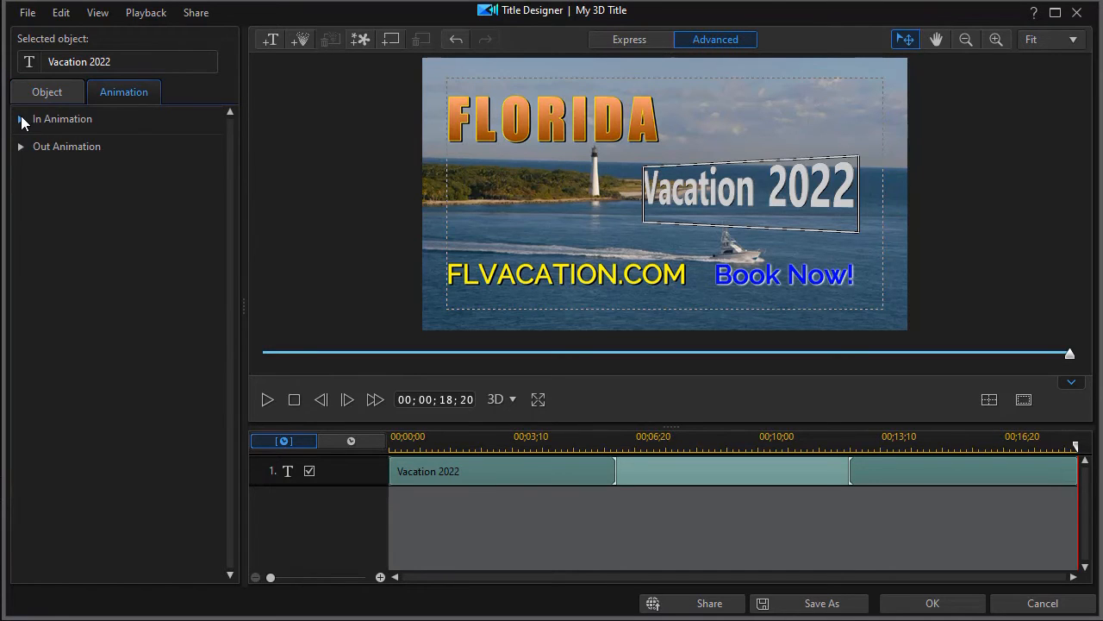
{"action": "left_click", "coordinate": [21, 121]}
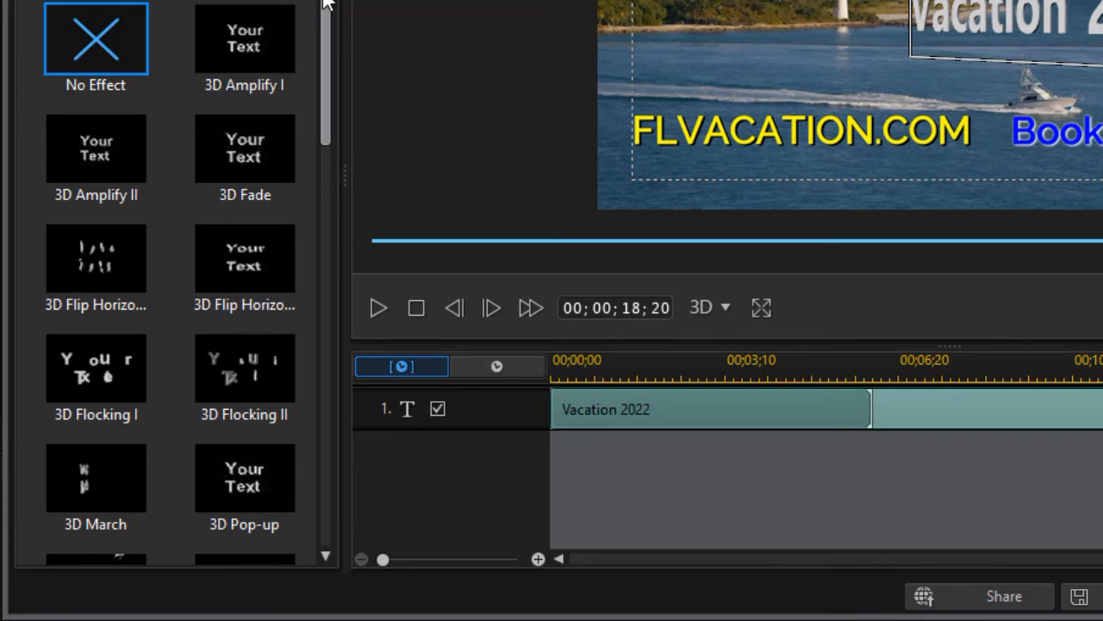
{"action": "scroll", "coordinate": [313, 56], "scroll_direction": "down", "scroll_amount": 7}
{"action": "scroll", "coordinate": [299, 241], "scroll_direction": "down", "scroll_amount": 5}
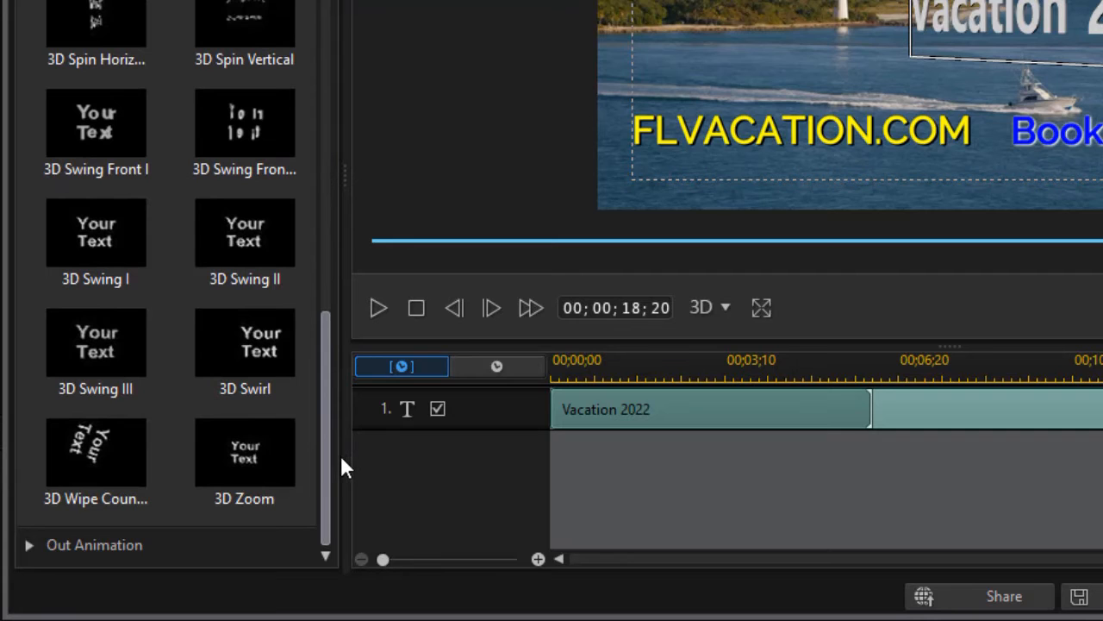
{"action": "scroll", "coordinate": [332, 406], "scroll_direction": "up", "scroll_amount": 1}
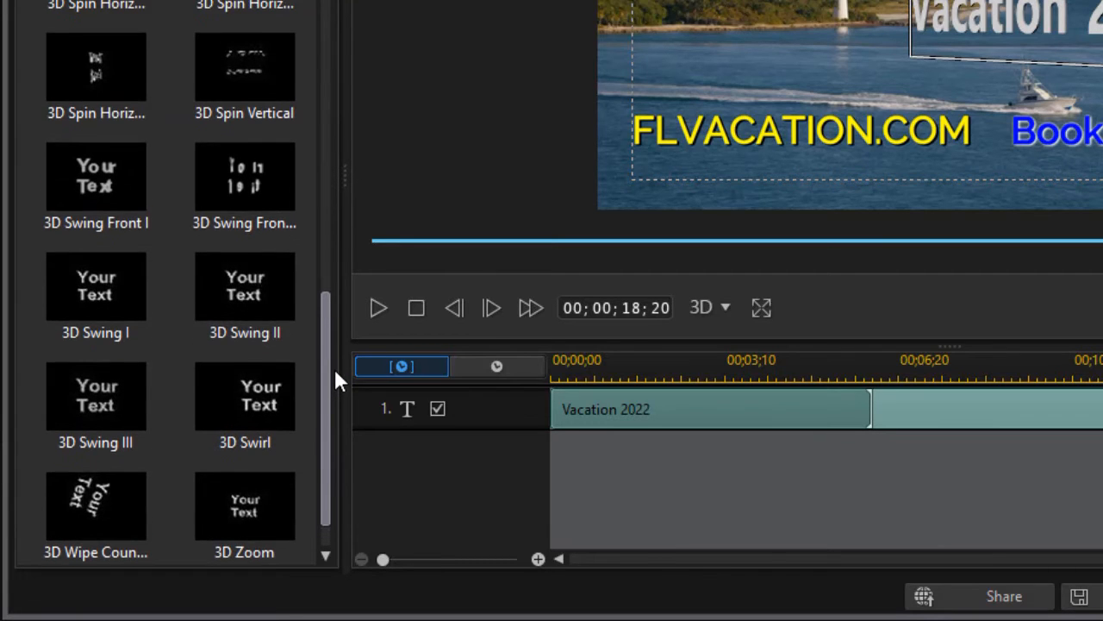
{"action": "left_click_drag", "start_coordinate": [334, 368], "coordinate": [342, 438]}
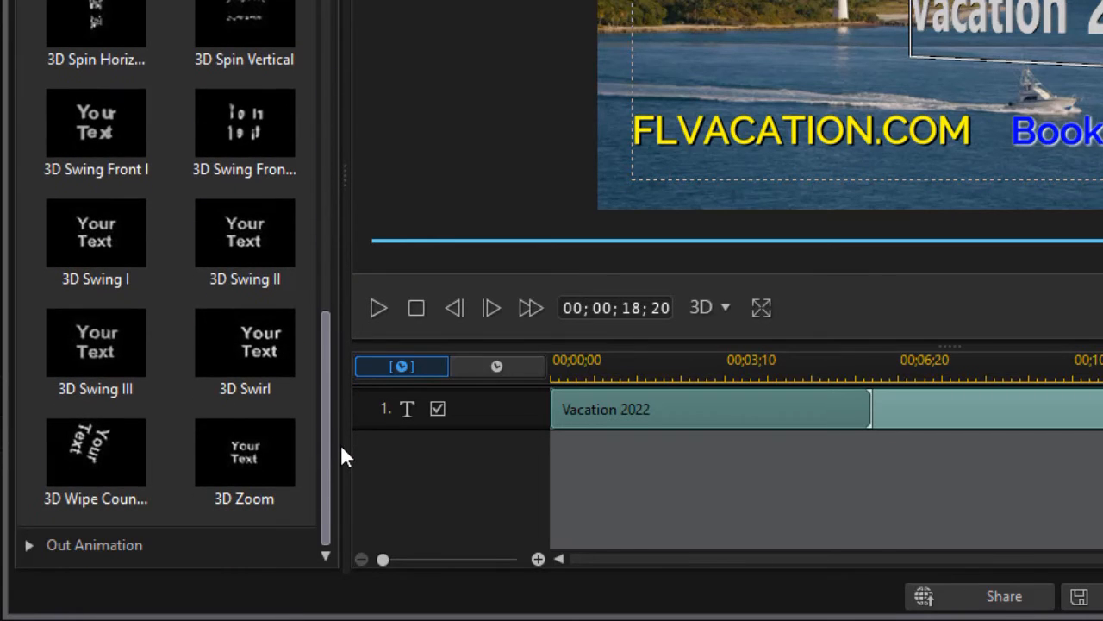
{"action": "left_click", "coordinate": [246, 456]}
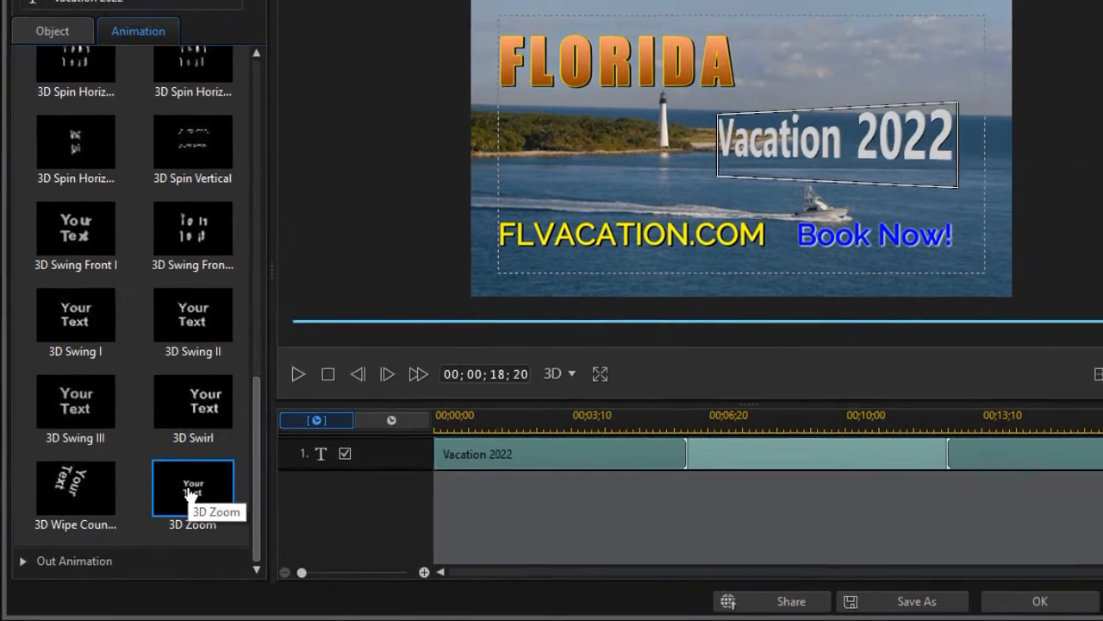
{"action": "left_click", "coordinate": [190, 494]}
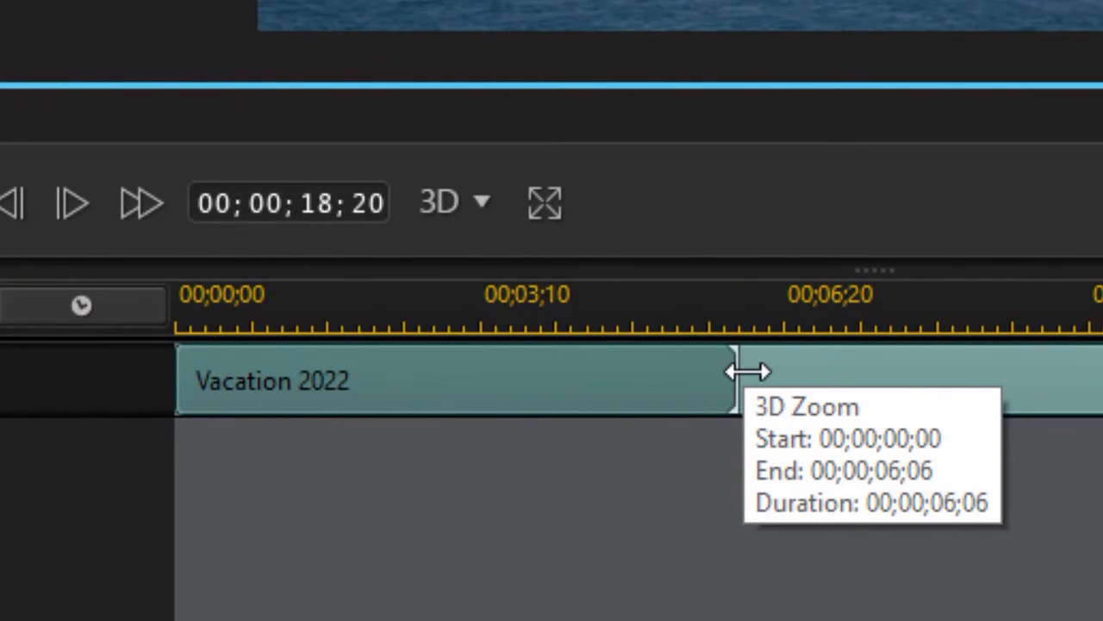
{"action": "left_click_drag", "start_coordinate": [747, 371], "coordinate": [564, 394]}
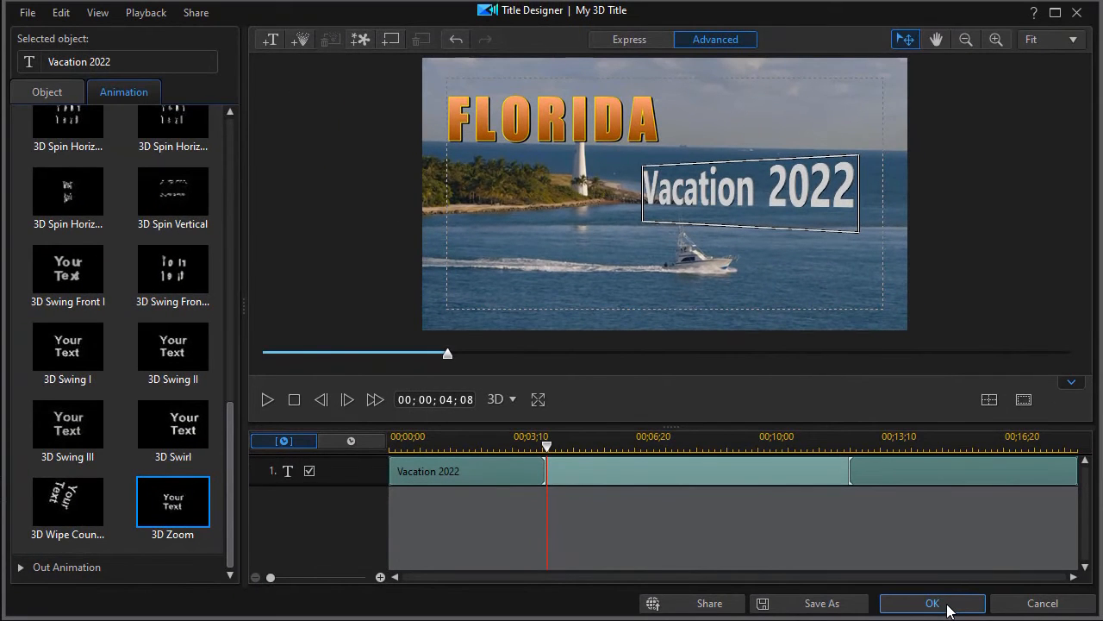
Save the title, preview playback from the start, and shift the Vacation 2022 clip to 00;00;01;00.
{"action": "left_click", "coordinate": [932, 602]}
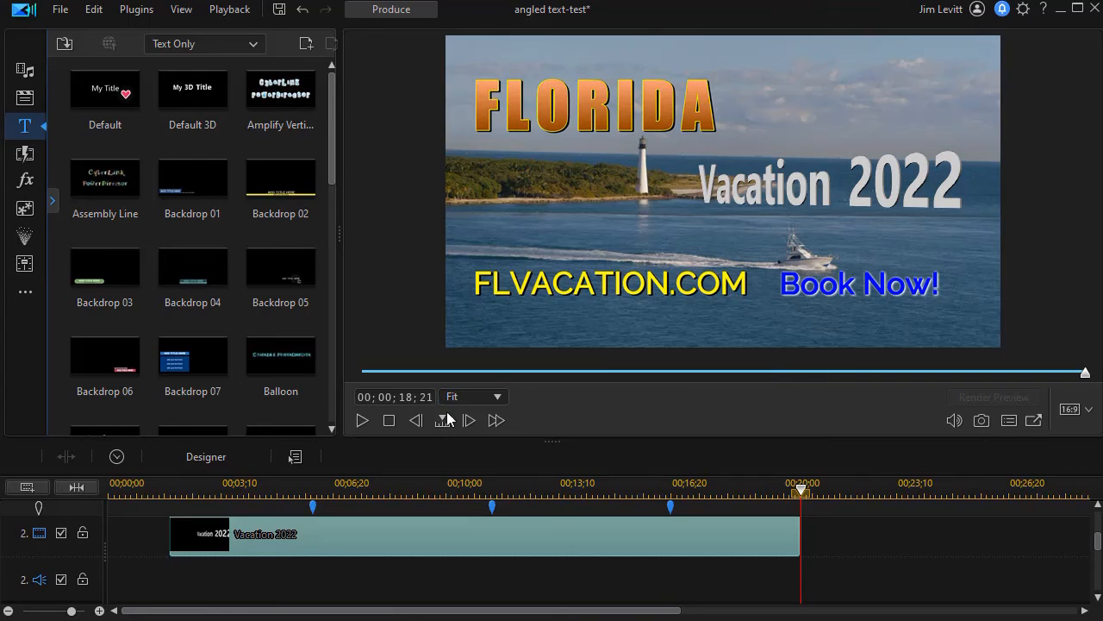
{"action": "left_click", "coordinate": [389, 420]}
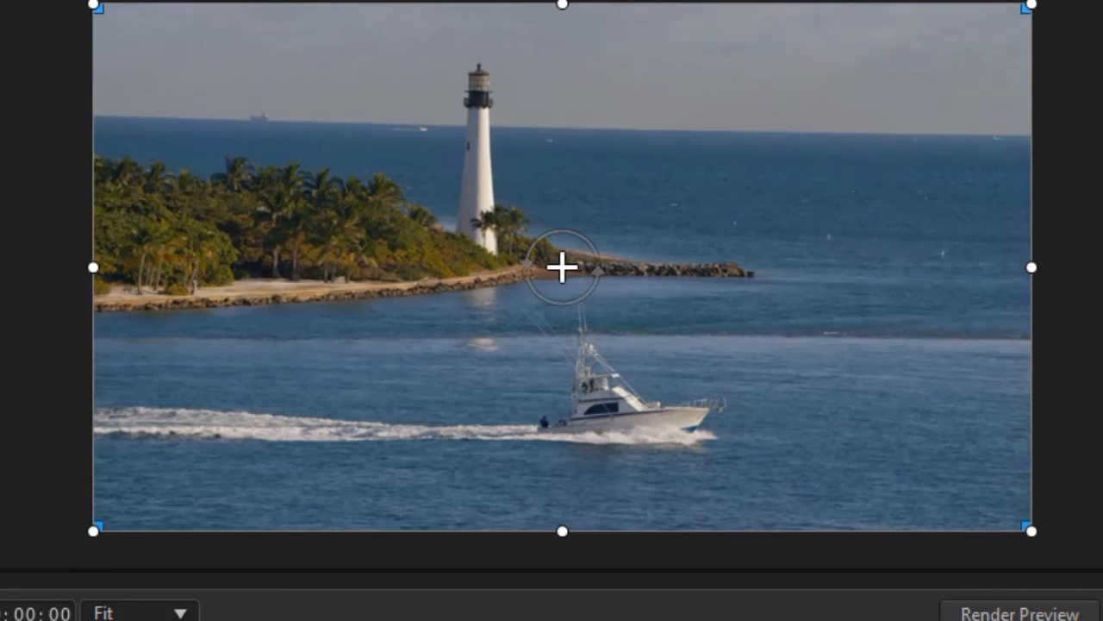
{"action": "key", "text": "space"}
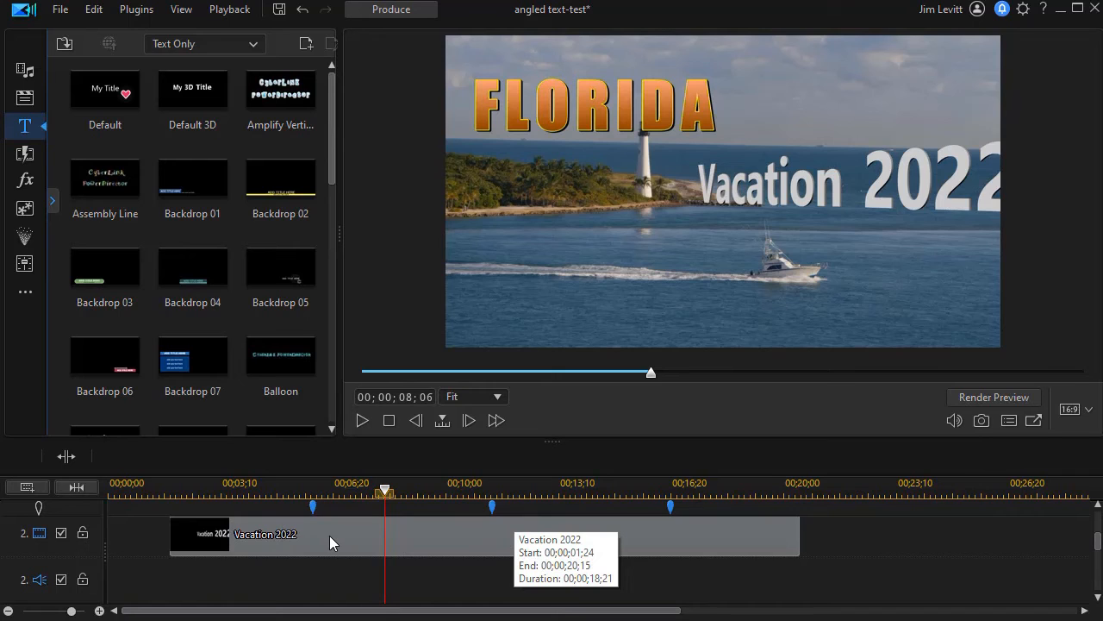
{"action": "mouse_move", "coordinate": [326, 538]}
{"action": "left_mouse_down"}
{"action": "mouse_move", "coordinate": [297, 538]}
{"action": "mouse_move", "coordinate": [309, 541]}
{"action": "left_mouse_up"}
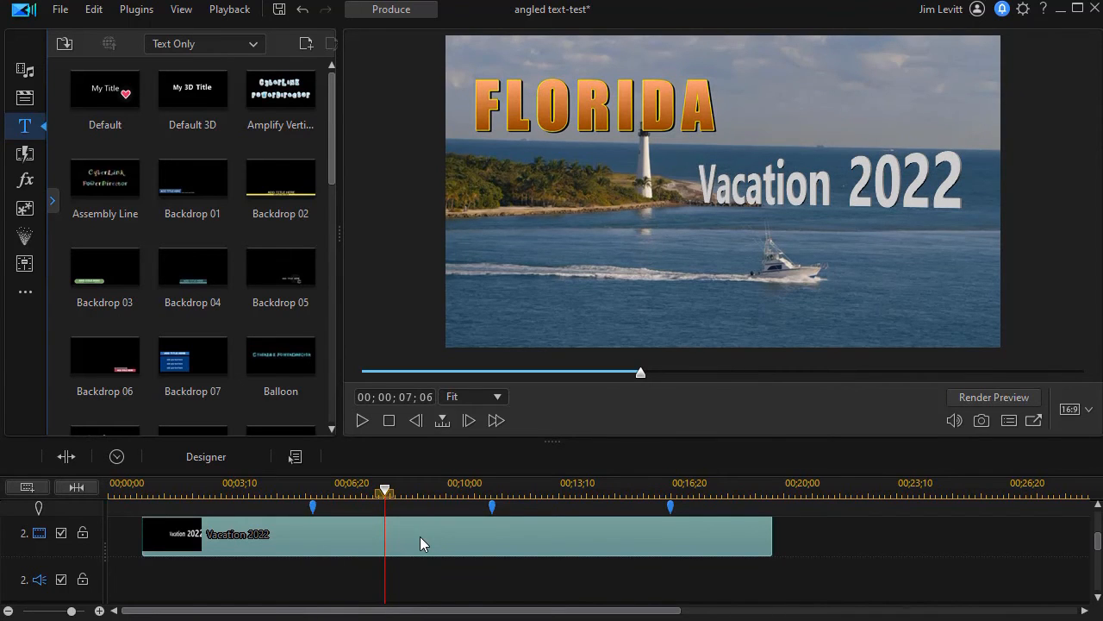
Shift the Vacation 2022 text slightly left beside the lighthouse, save it, and rewind the playhead.
{"action": "double_click", "coordinate": [420, 536]}
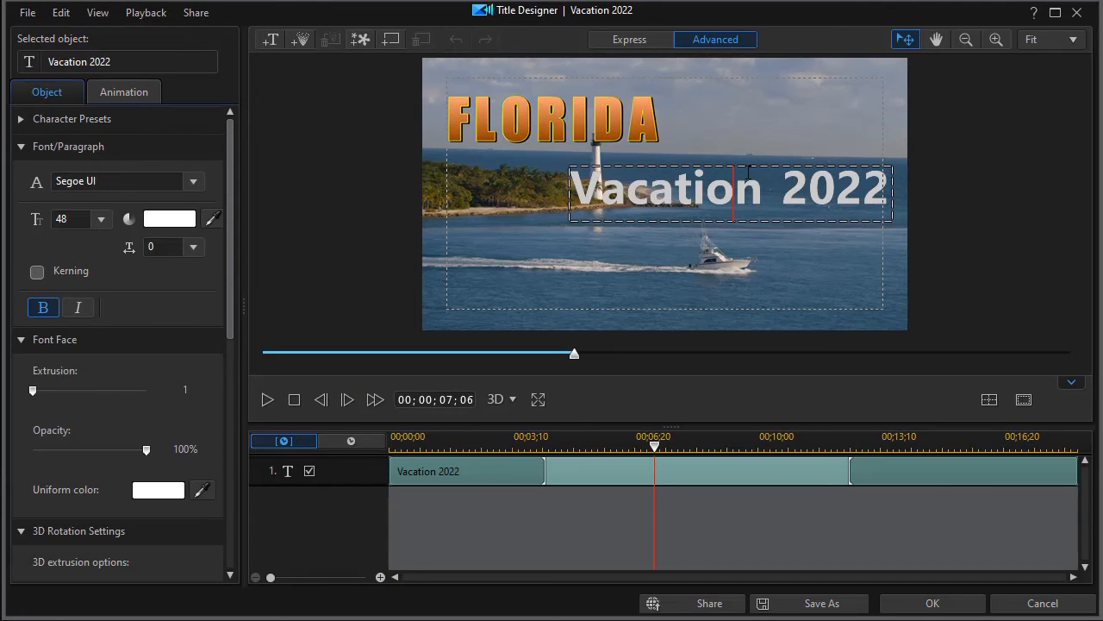
{"action": "left_click", "coordinate": [723, 161]}
{"action": "left_click_drag", "start_coordinate": [723, 161], "coordinate": [694, 162]}
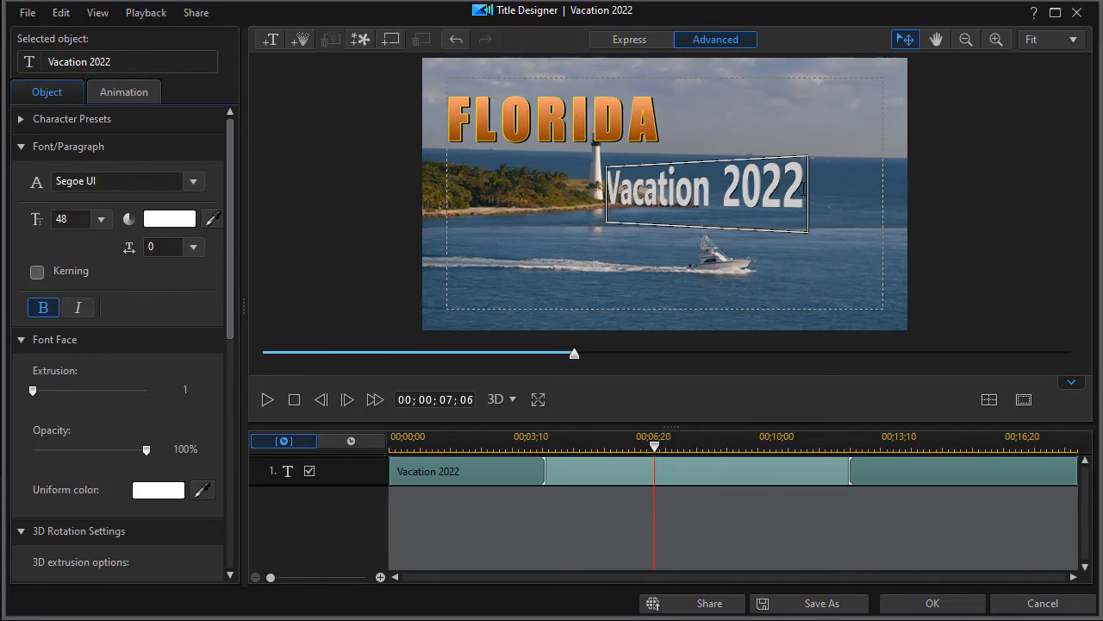
{"action": "left_click", "coordinate": [941, 603]}
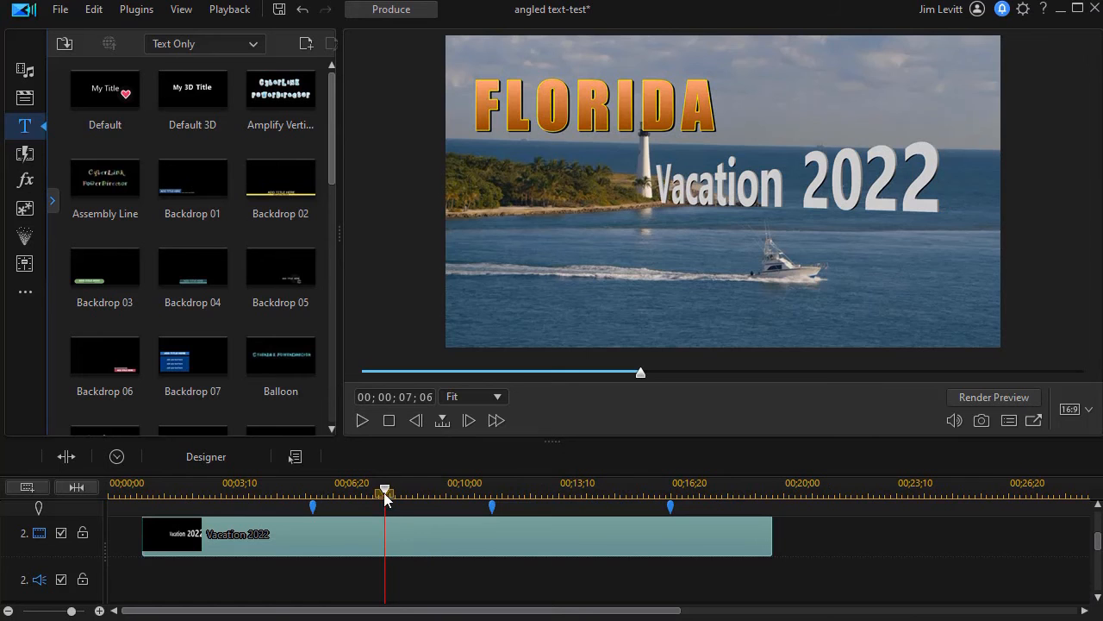
{"action": "left_click_drag", "start_coordinate": [385, 489], "coordinate": [44, 510]}
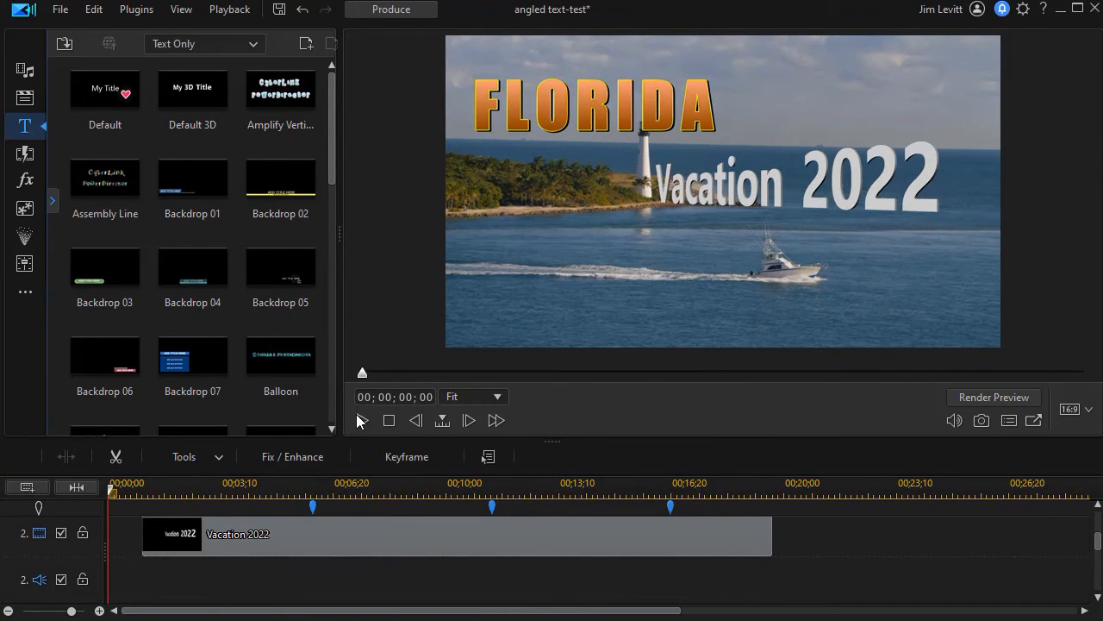
Play the project from the start to watch the 3D Zoom title animate in.
{"action": "left_click", "coordinate": [358, 420]}
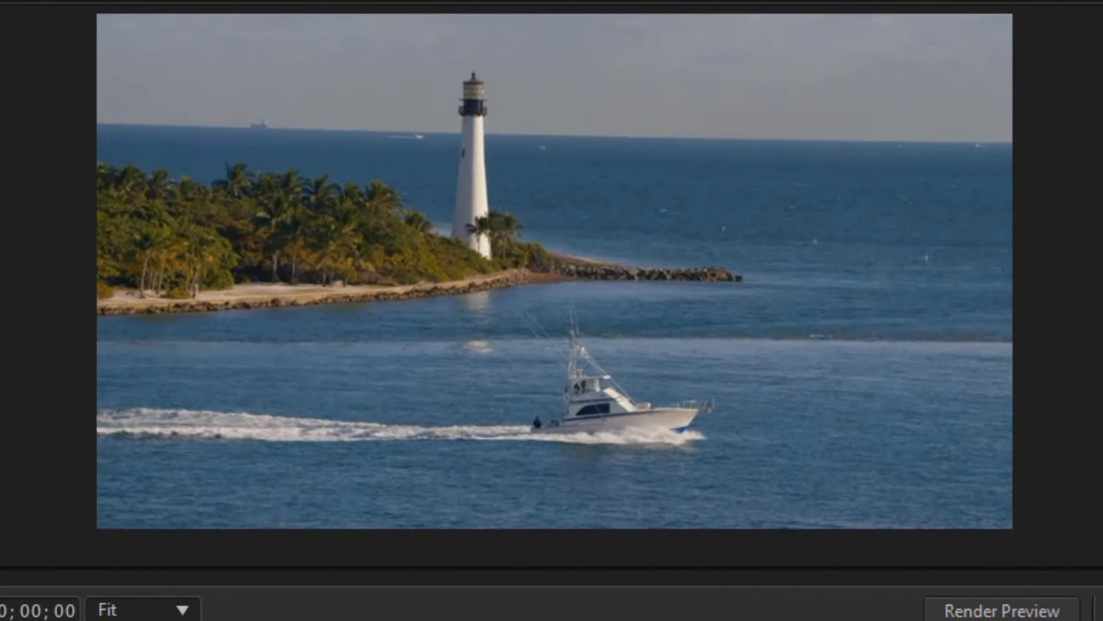